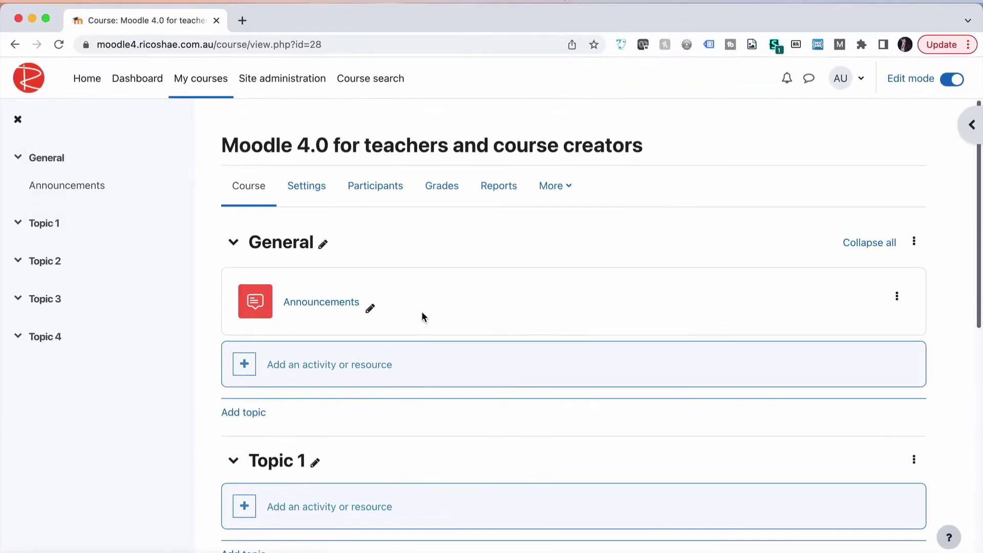
In the General section's activity chooser, search 'quiz', clear it, then filter to Activities only
left_click(350, 364)
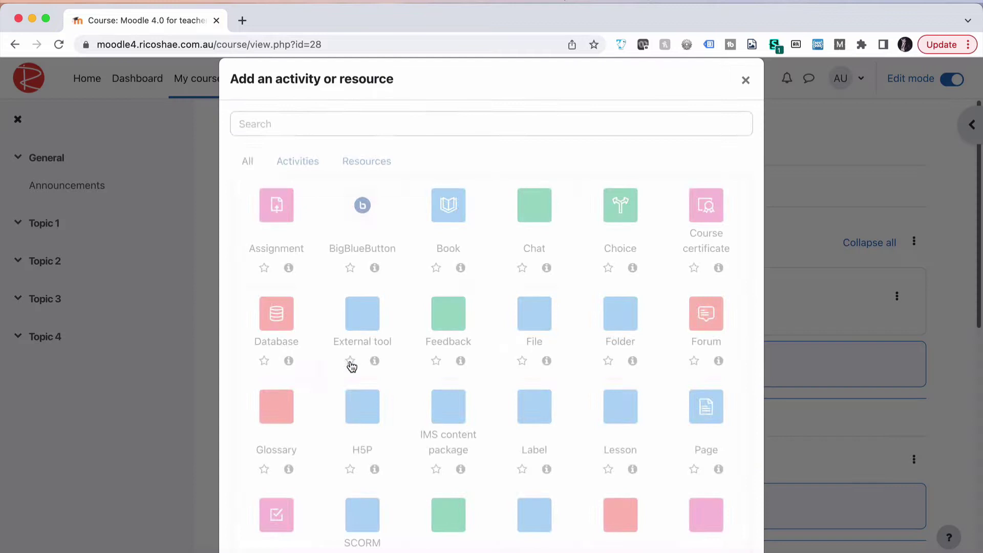
left_click(286, 123)
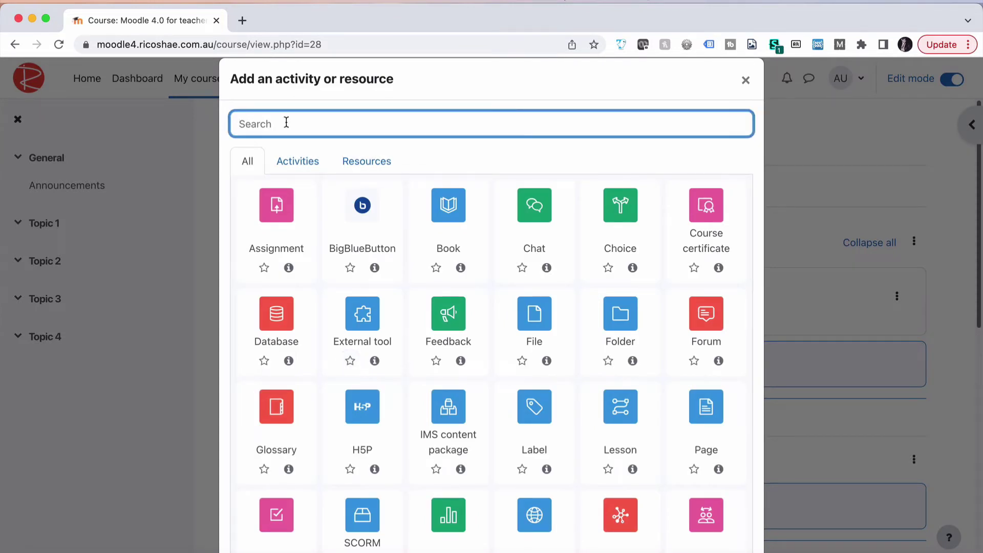
type("quiz")
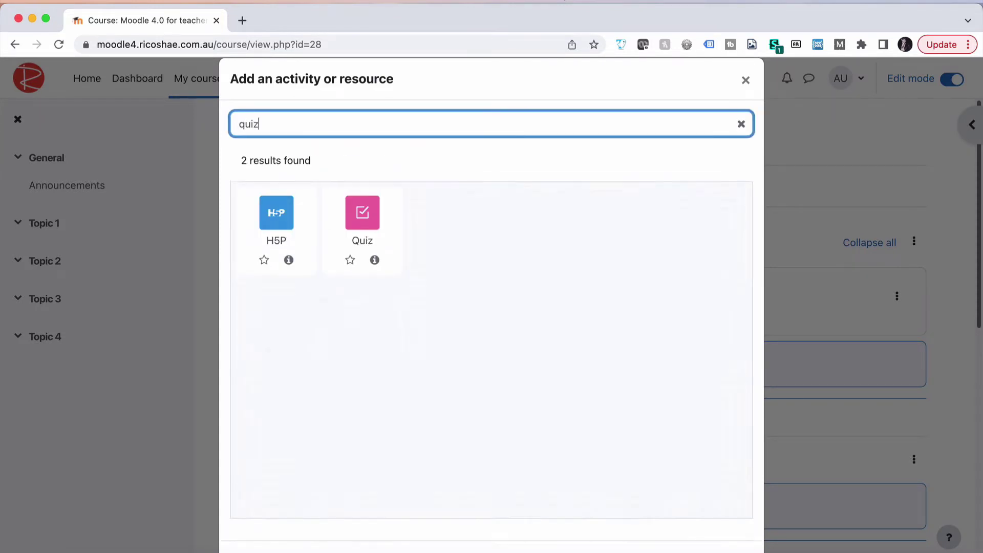
key("BackSpace")
key("BackSpace")
key("BackSpace")
key("BackSpace")
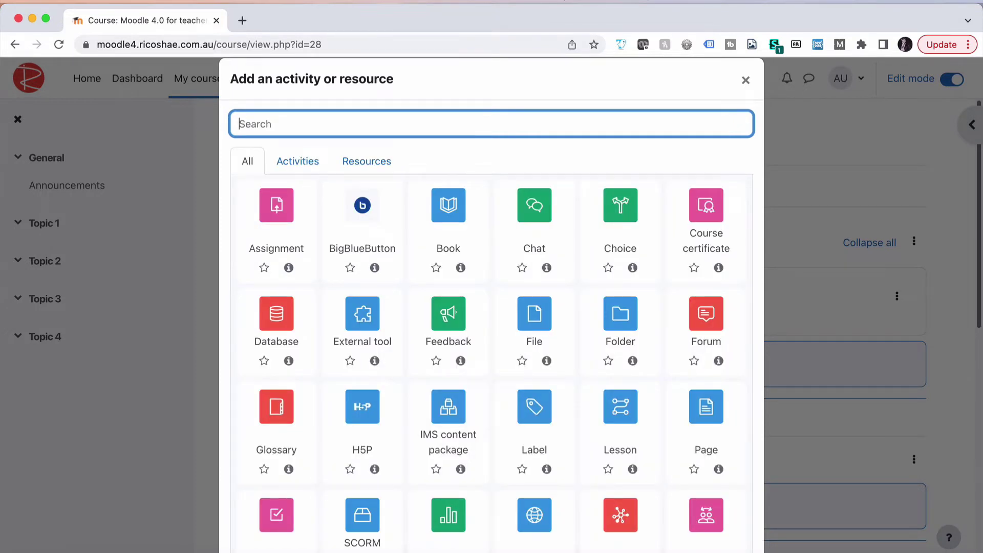
left_click(313, 159)
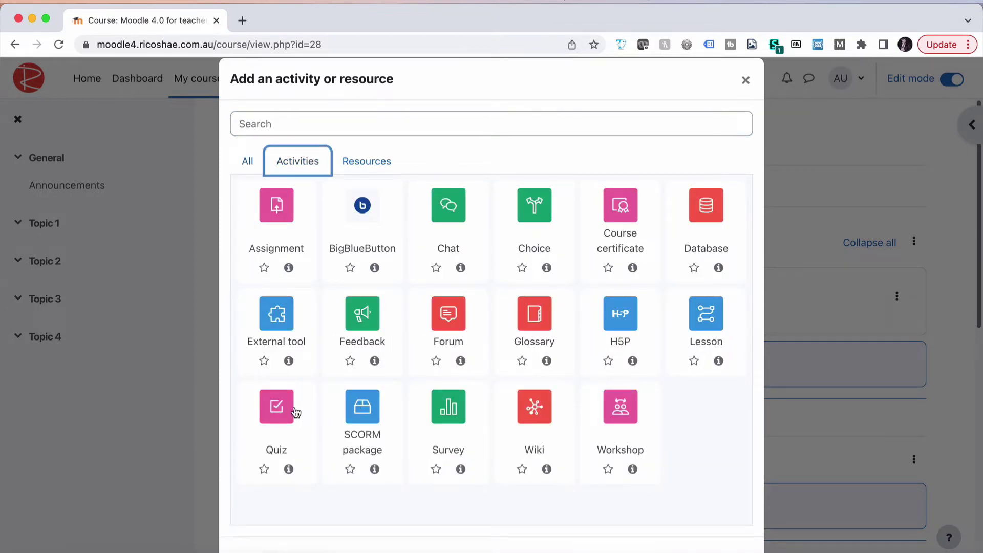
Add a Quiz named 'Task 1 - Check your knowledge quiz', leaving the description empty
left_click(277, 411)
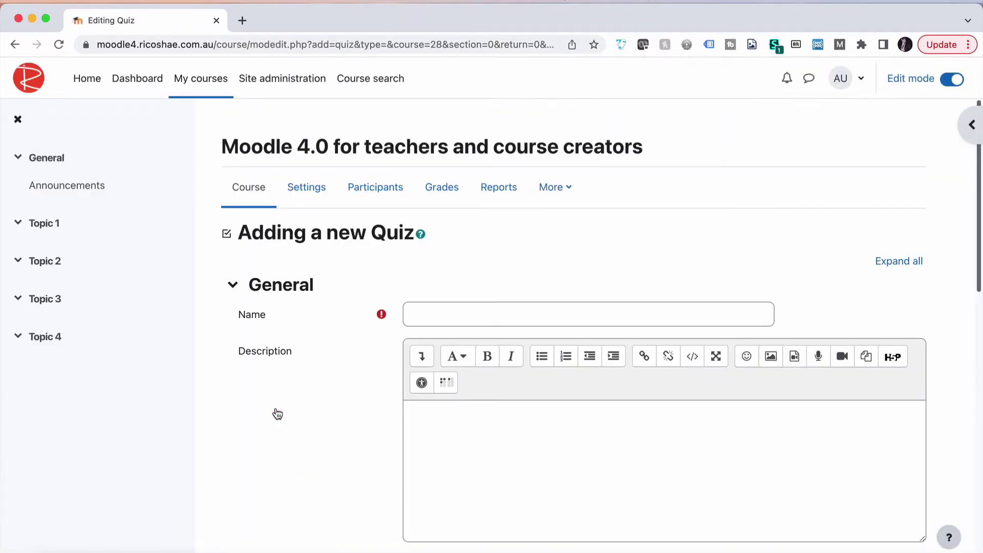
left_click(417, 316)
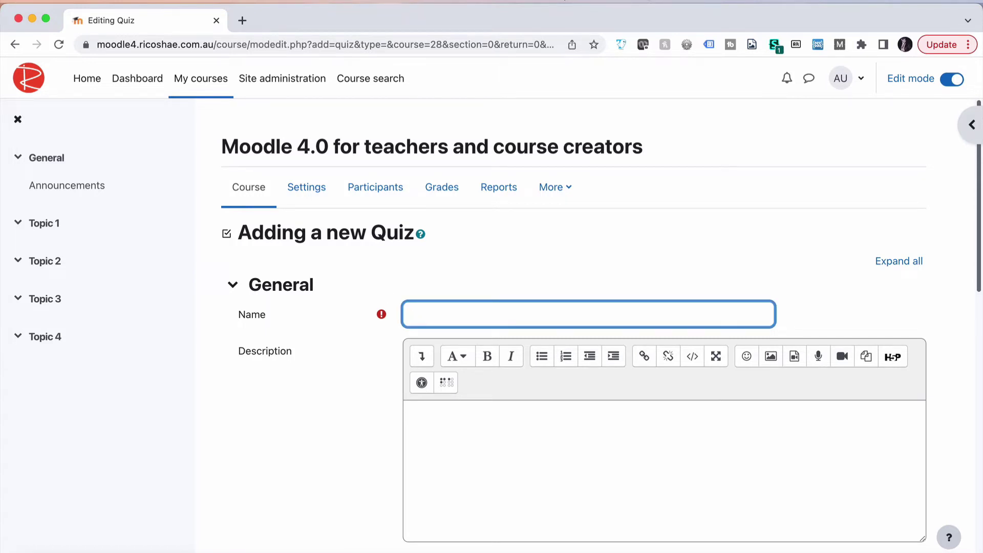
key("super+Tab")
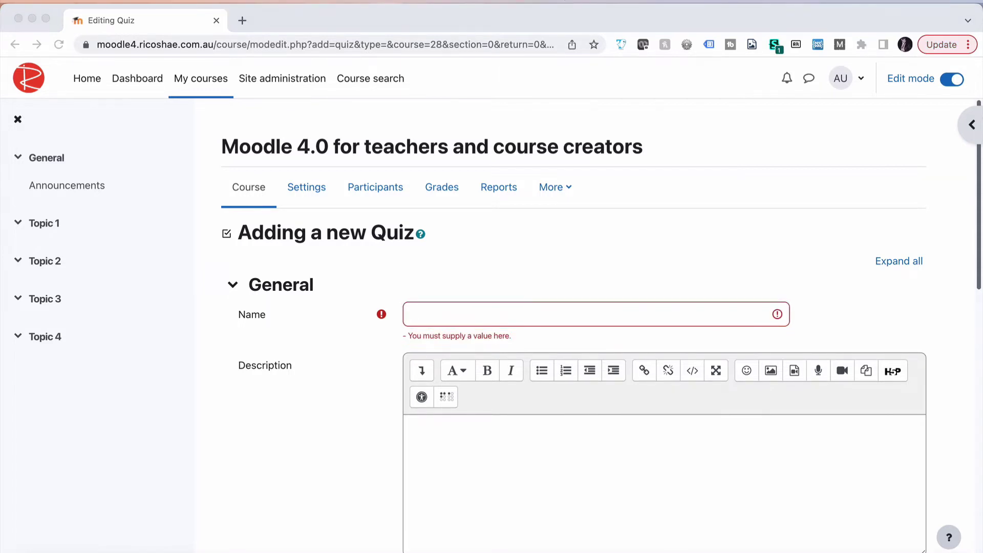
left_click(440, 315)
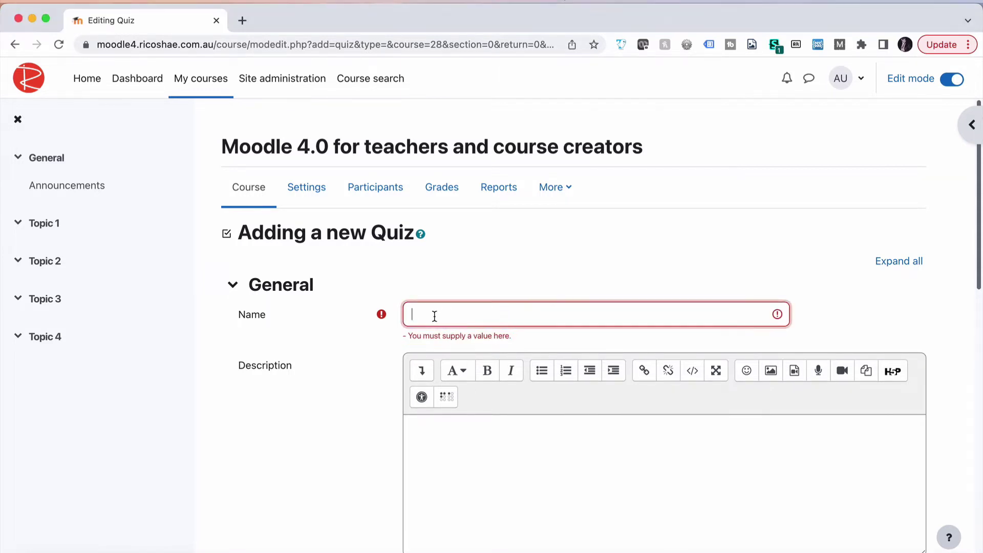
type("Task 1 - Check your knowledge quiz")
scroll(358, 428, "down", 3)
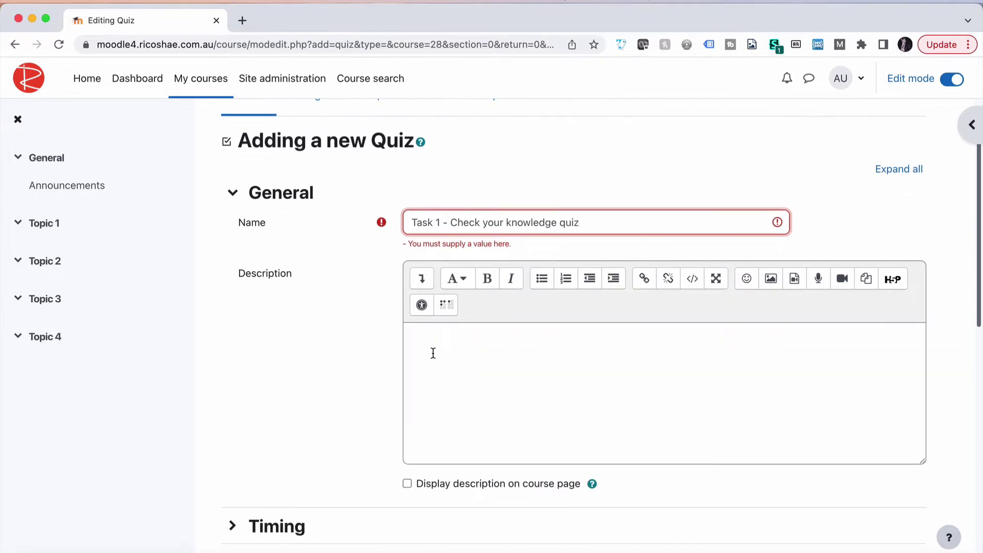
left_click(430, 340)
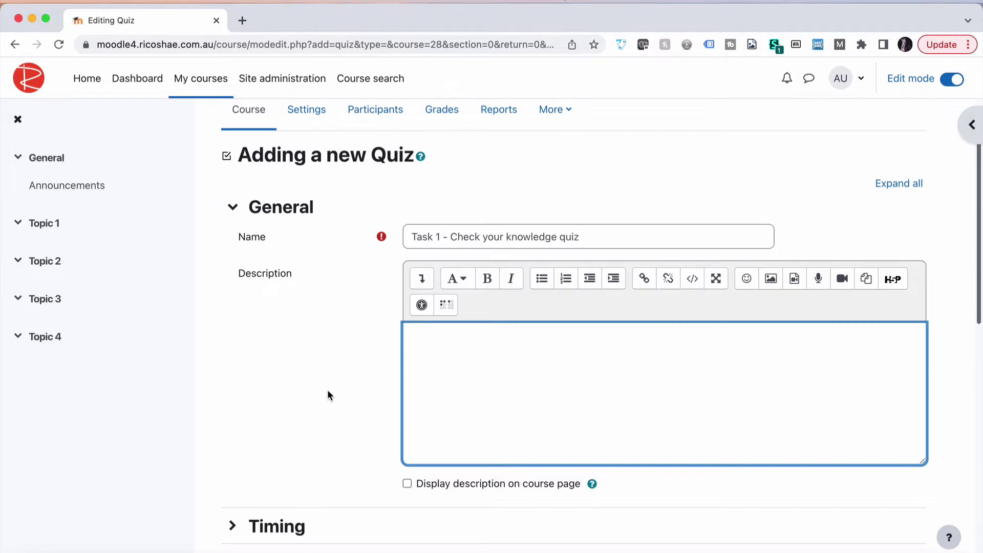
scroll(327, 395, "down", 5)
scroll(347, 355, "up", 5)
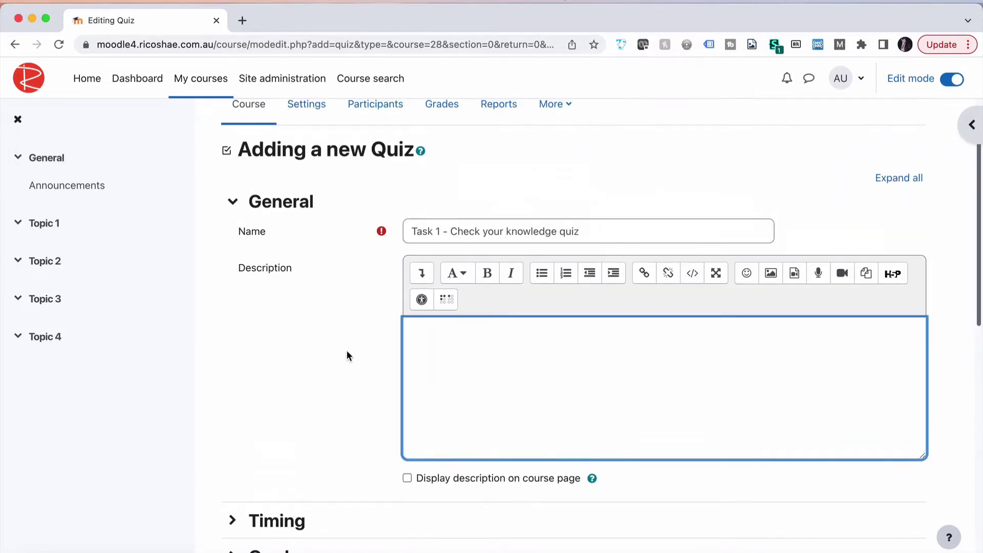
scroll(346, 355, "down", 5)
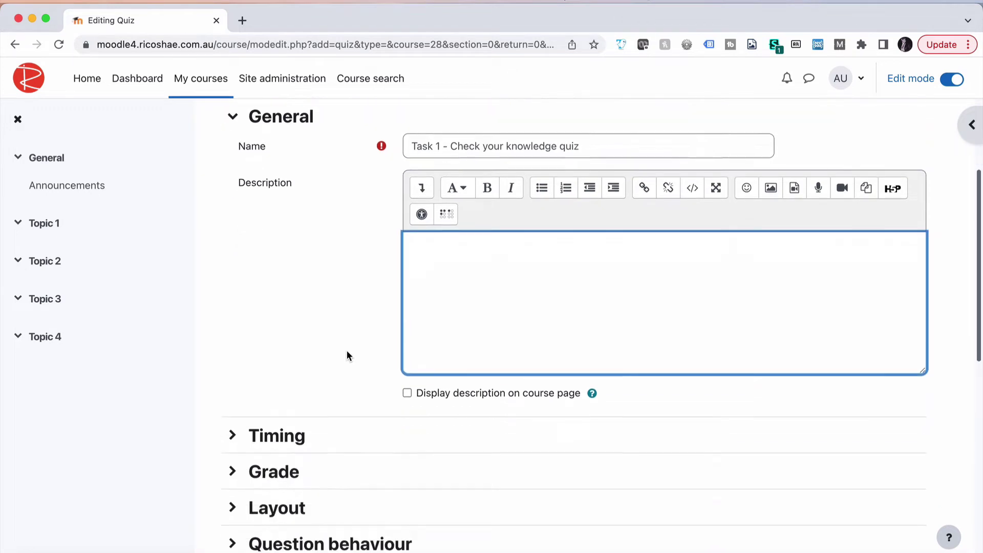
Expand Timing, read the Time limit help, and keep open attempts submitted automatically
left_click(233, 320)
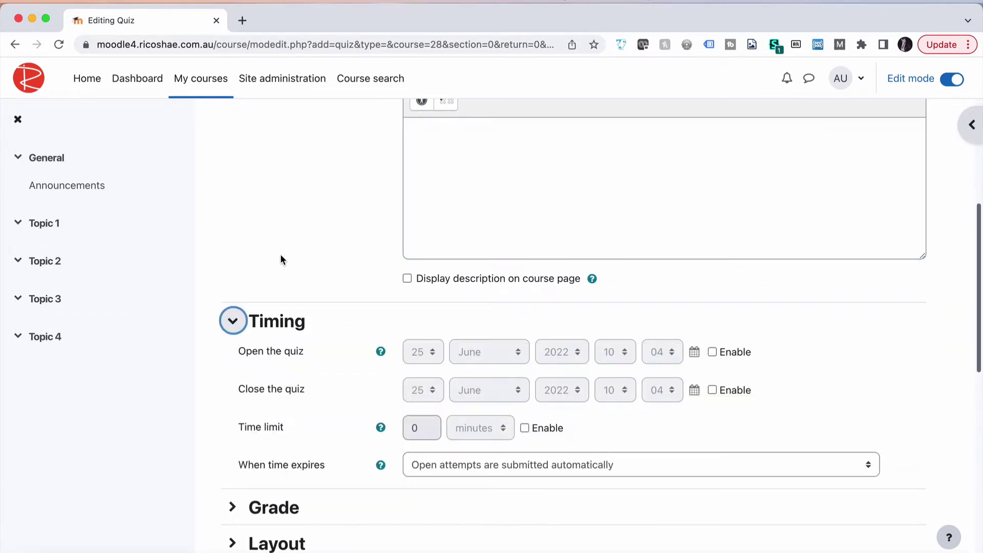
left_click(314, 260)
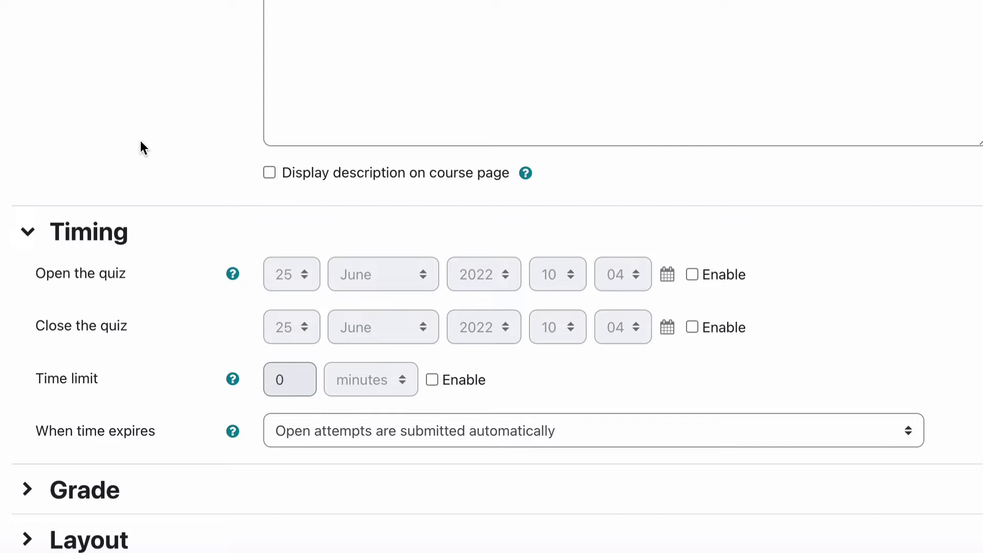
scroll(173, 281, "down", 3)
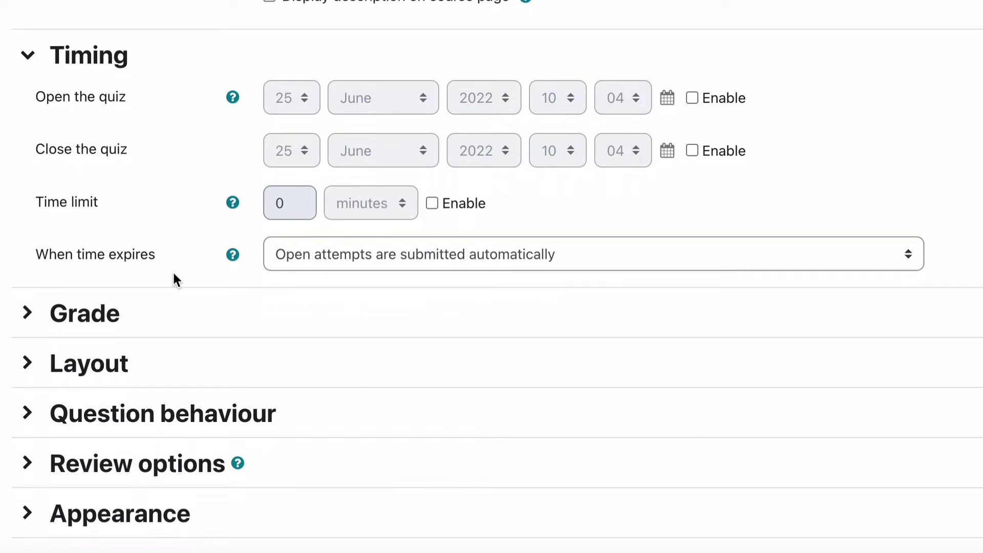
left_click(234, 203)
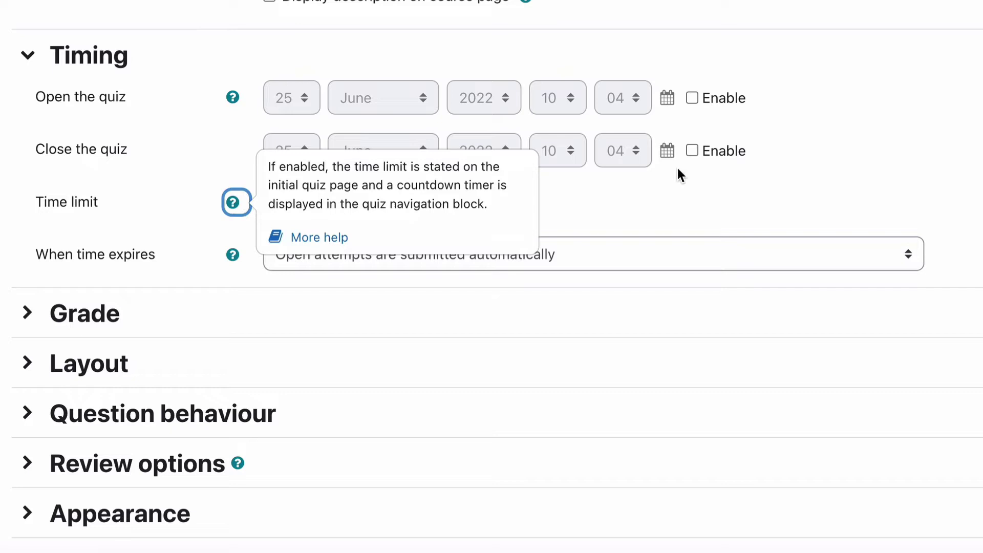
left_click(902, 100)
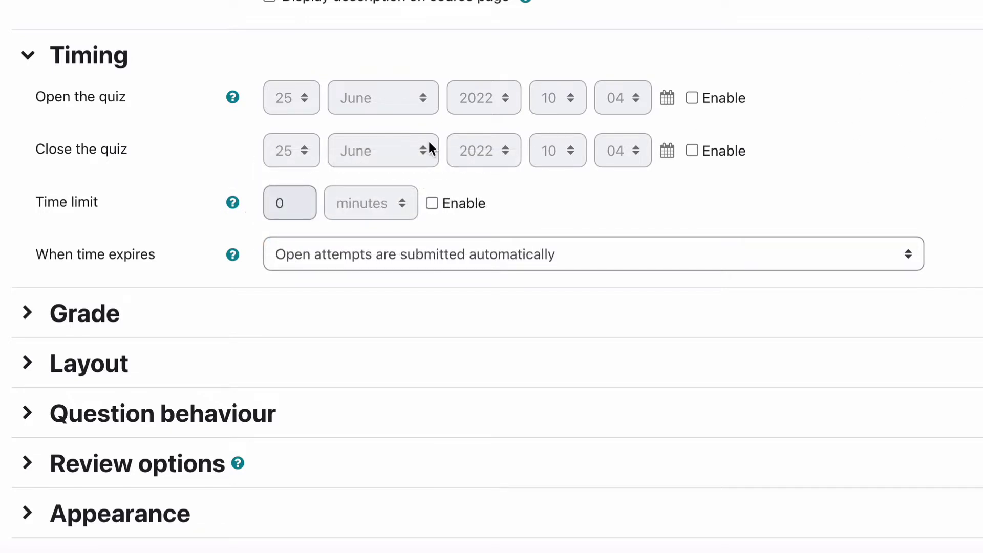
scroll(169, 193, "down", 2)
left_click(290, 179)
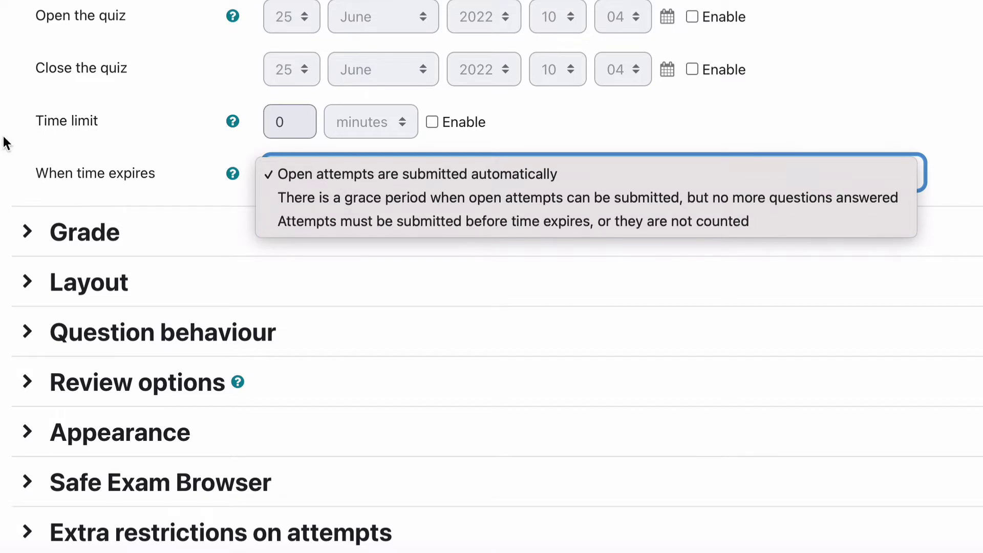
left_click(6, 152)
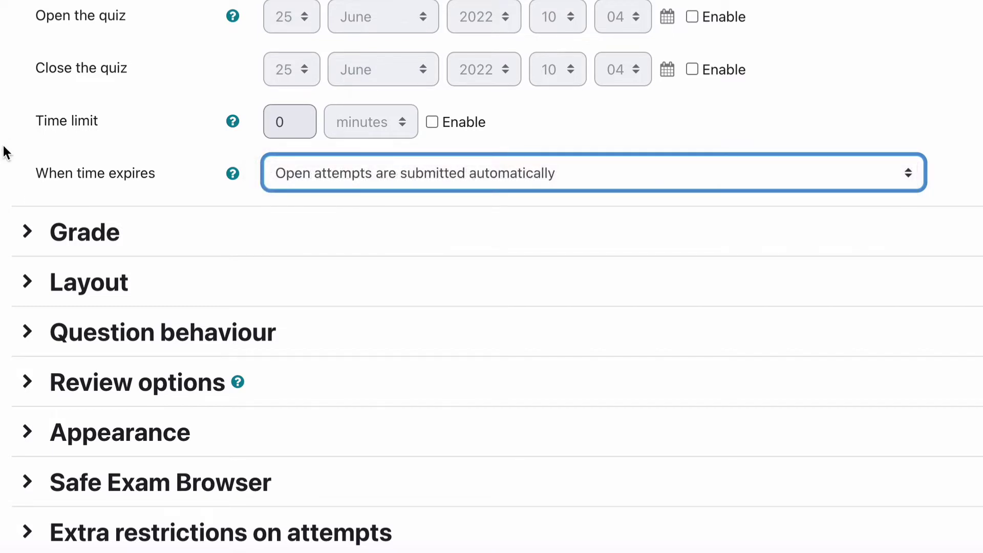
In Grade settings, keep the Uncategorised grade category and set grade to pass to 5
left_click(28, 231)
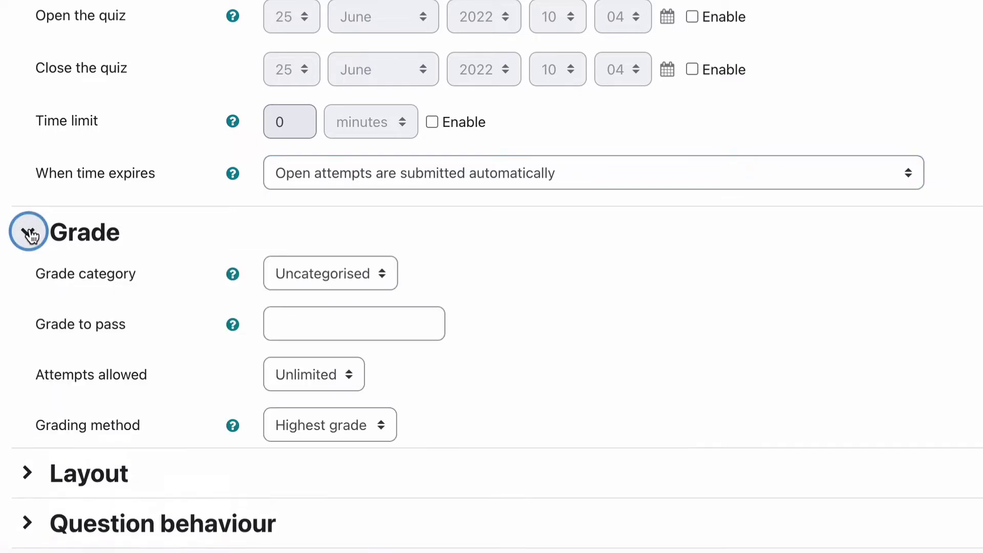
scroll(32, 237, "down", 2)
scroll(30, 228, "down", 2)
left_click(361, 68)
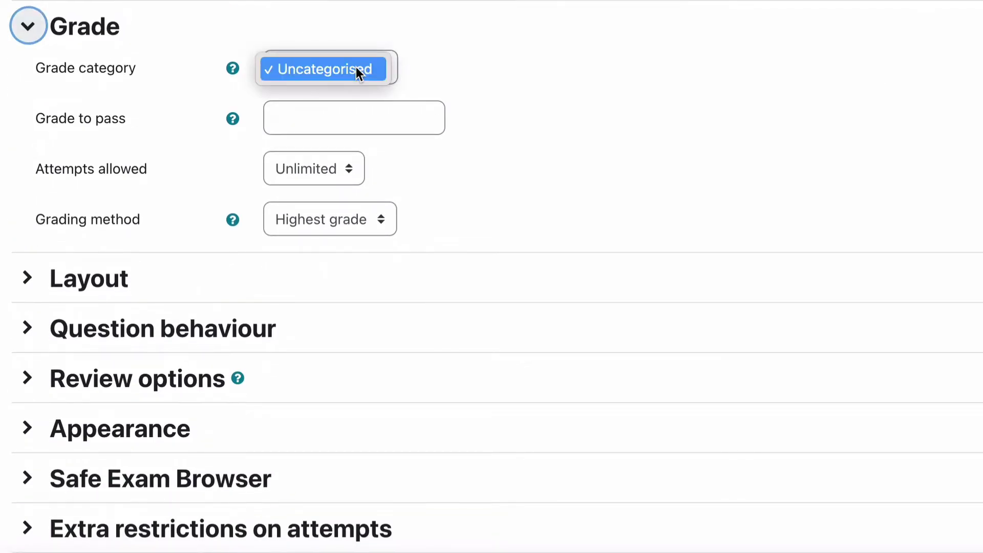
left_click(487, 70)
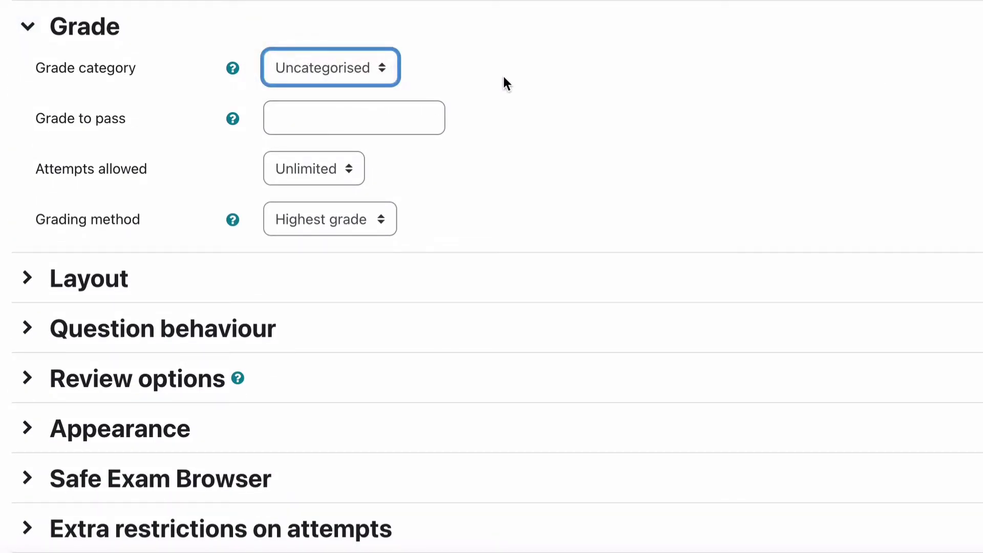
left_click(339, 113)
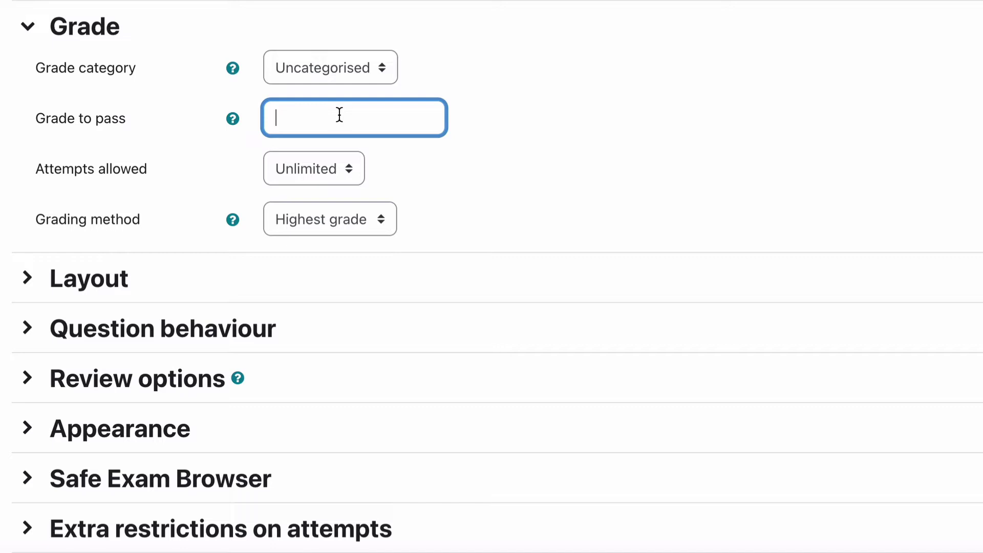
type("5")
left_click(5, 153)
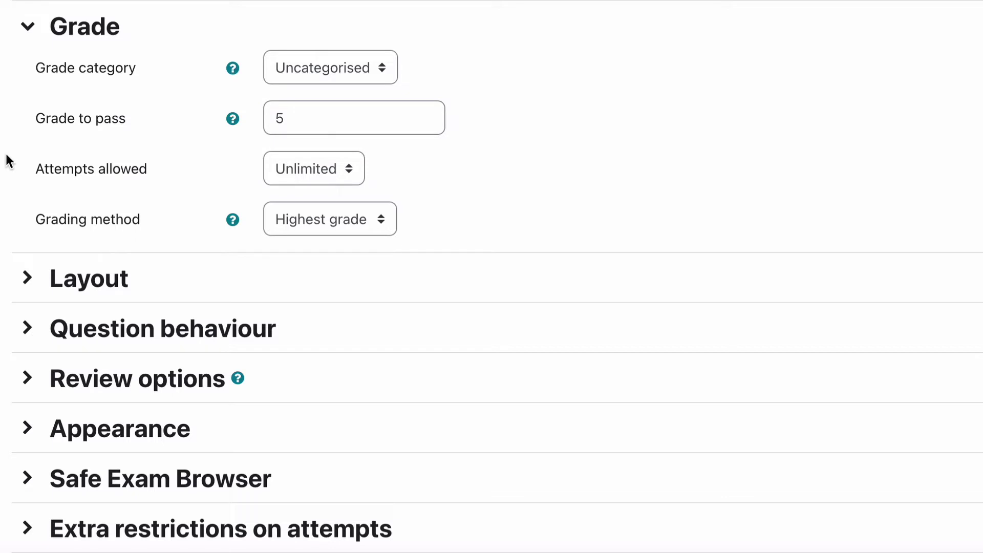
Keep Attempts allowed at Unlimited and bring up the grading method choices
left_click(303, 174)
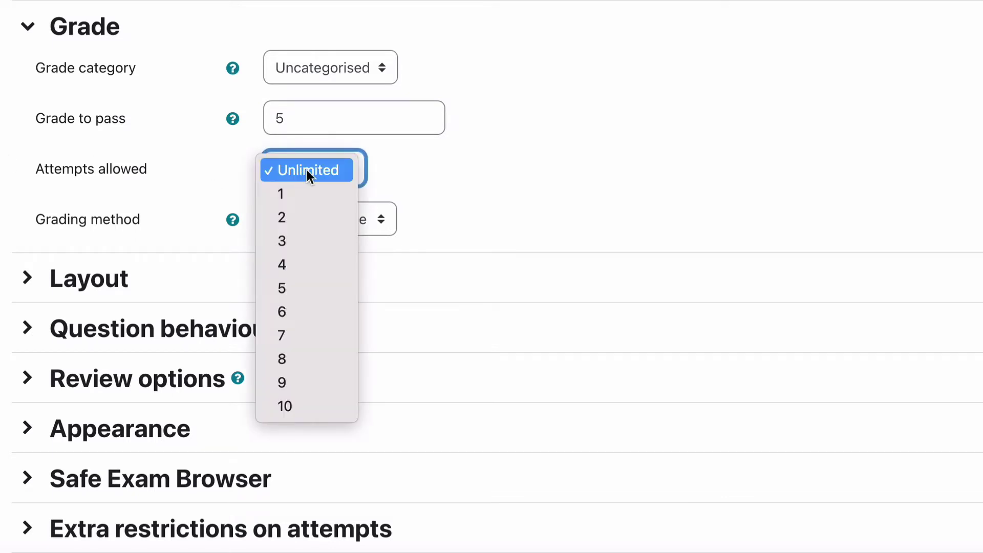
left_click(306, 170)
left_click(446, 162)
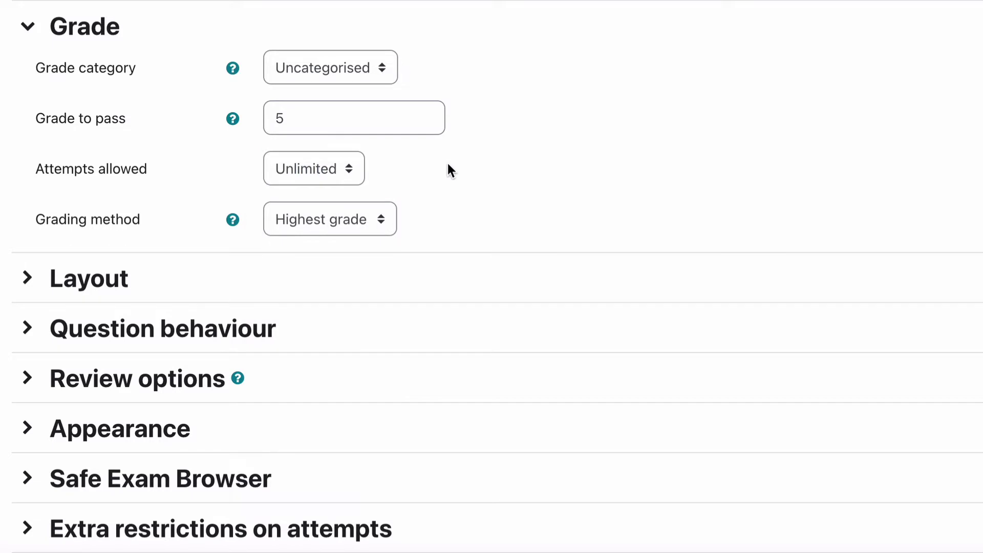
left_click(335, 174)
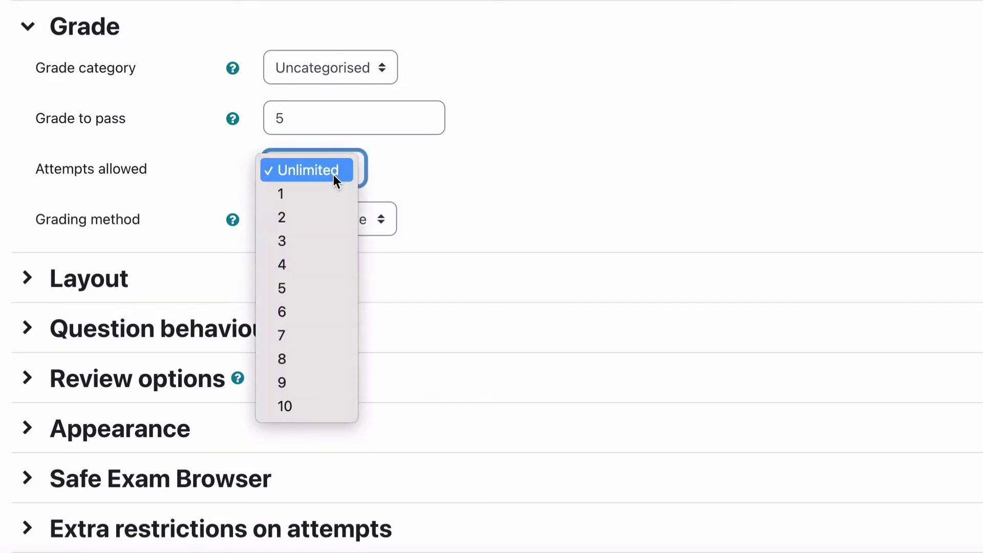
left_click(456, 159)
scroll(468, 162, "down", 3)
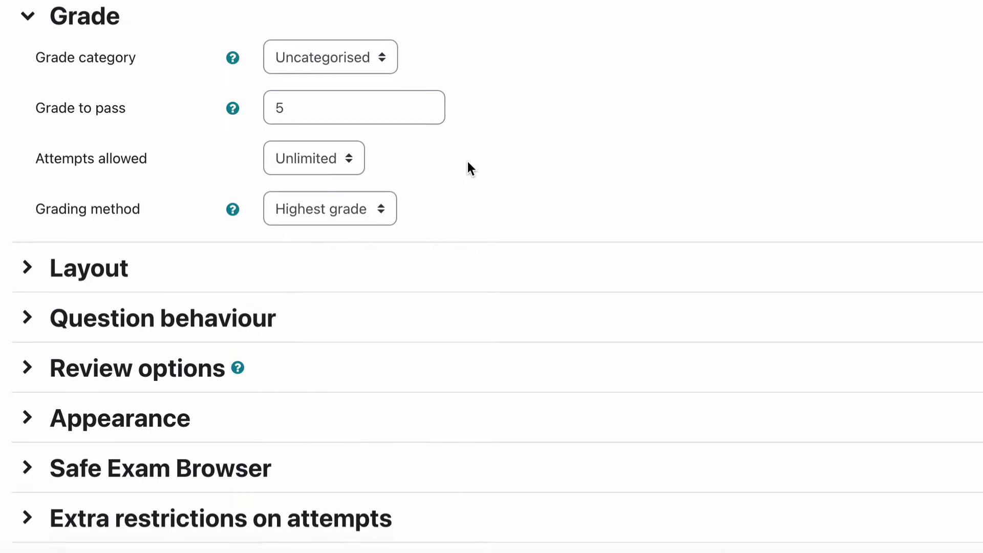
left_click(331, 78)
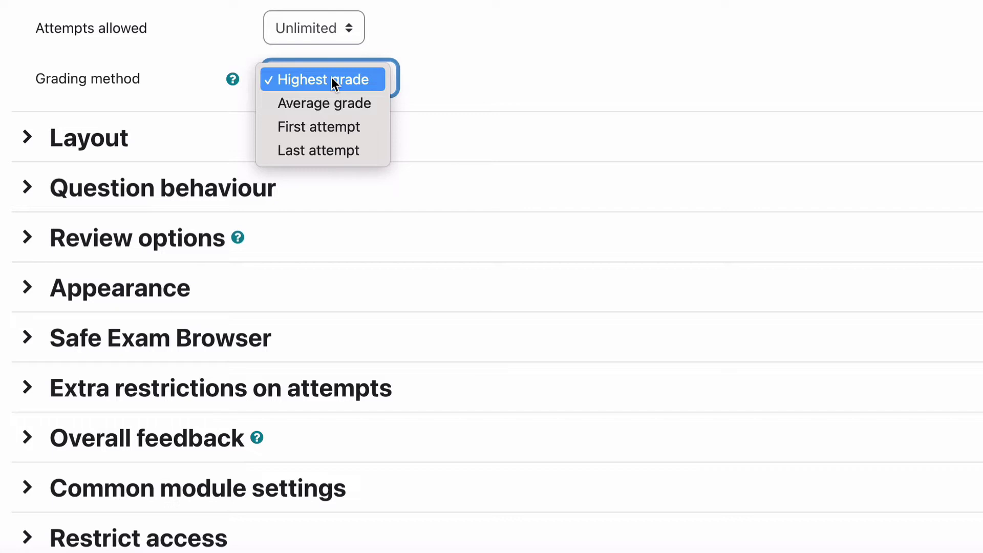
Keep Highest grade and, under Layout, leave a new page every question
left_click(331, 79)
left_click(77, 139)
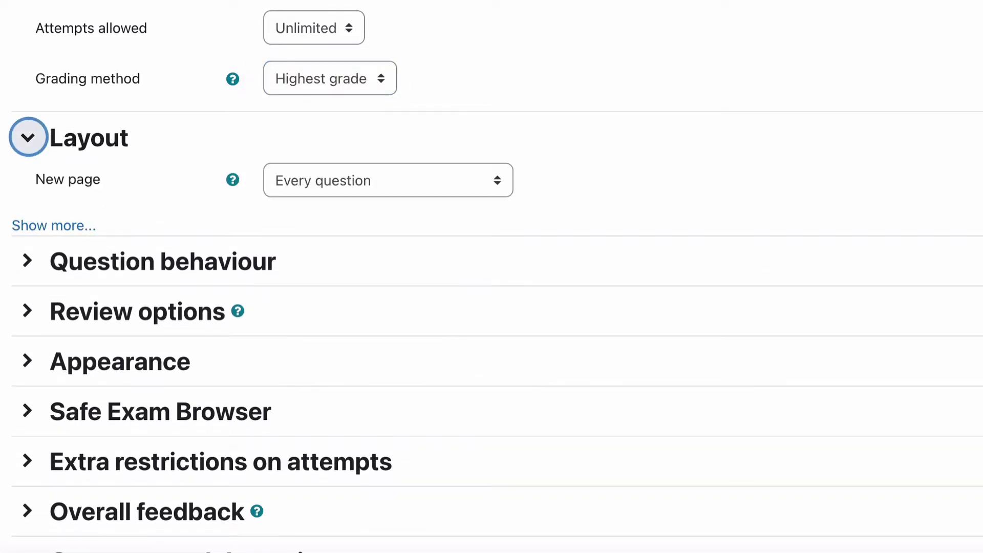
left_click(370, 182)
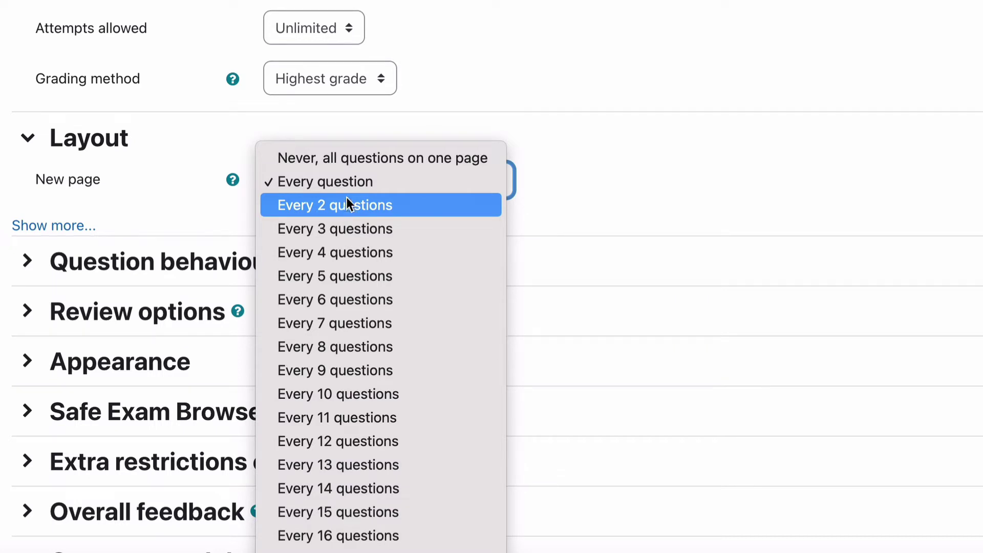
left_click(605, 180)
left_click(605, 177)
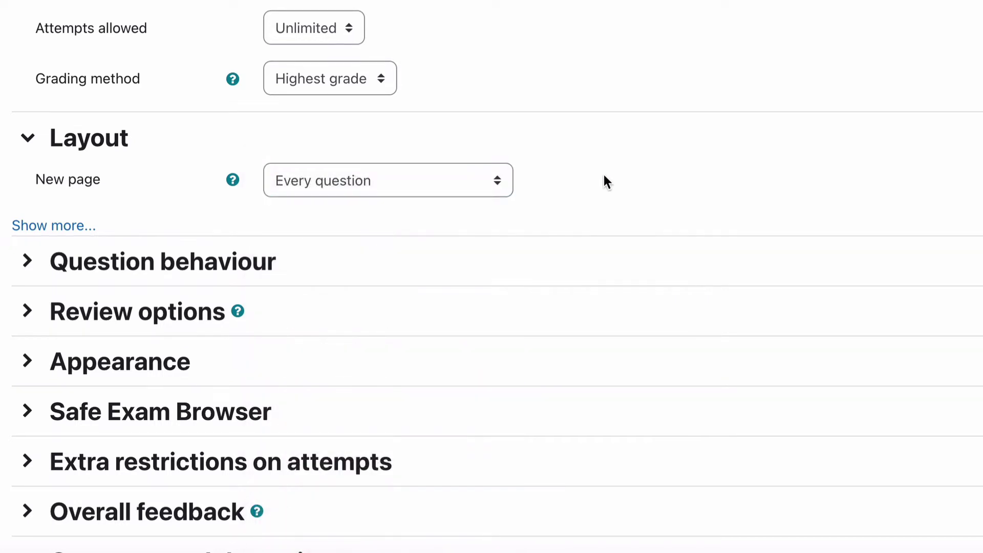
Show the extra Layout settings and keep Free as the navigation method
left_click(60, 226)
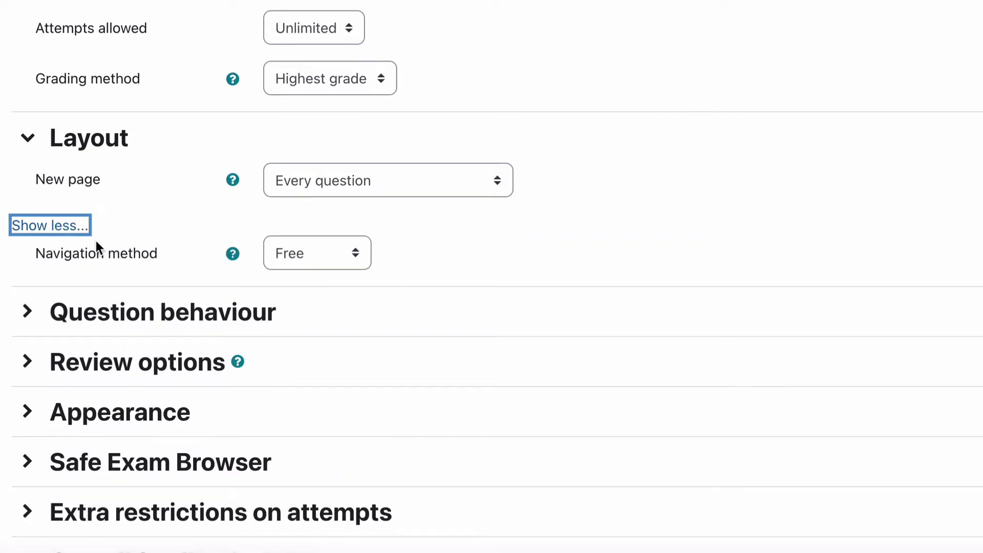
left_click(303, 260)
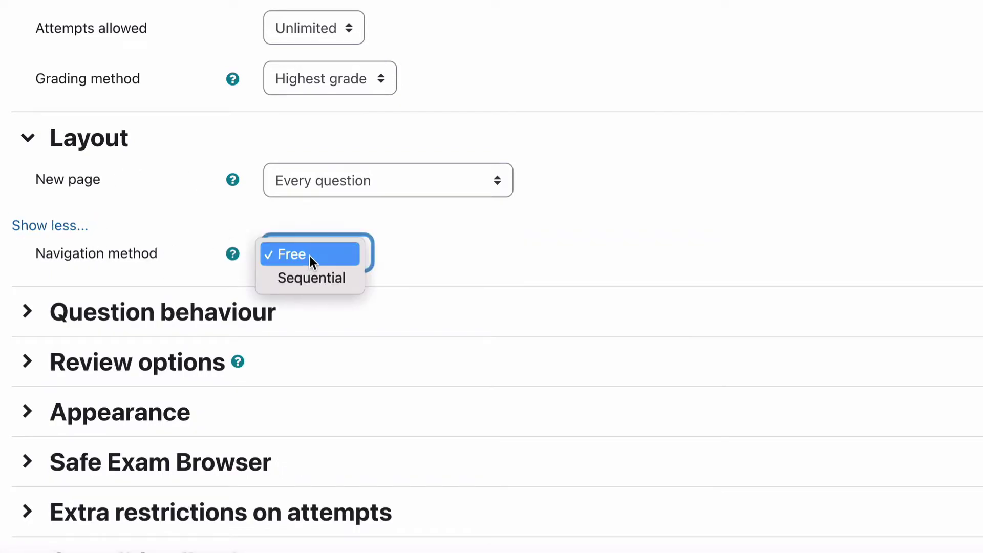
left_click(449, 257)
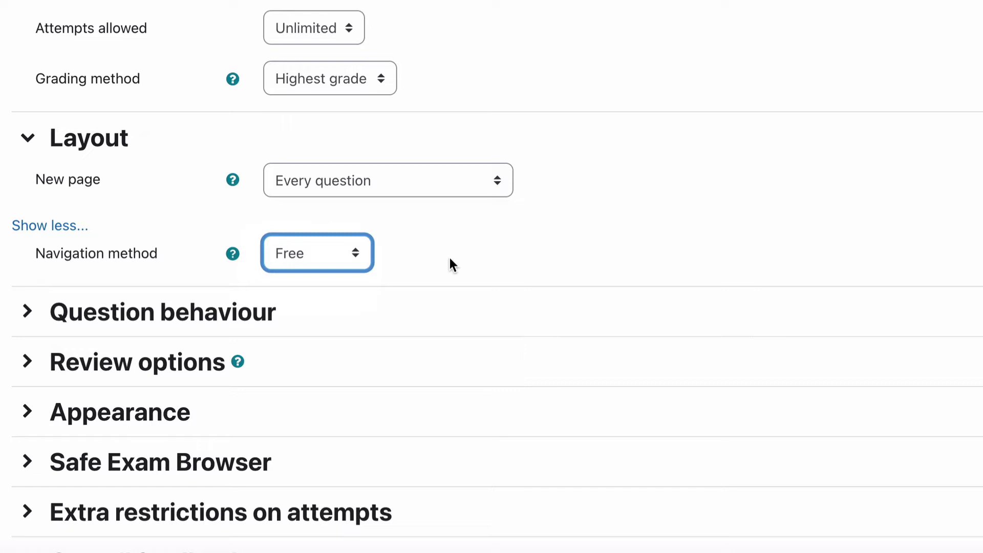
left_click(351, 254)
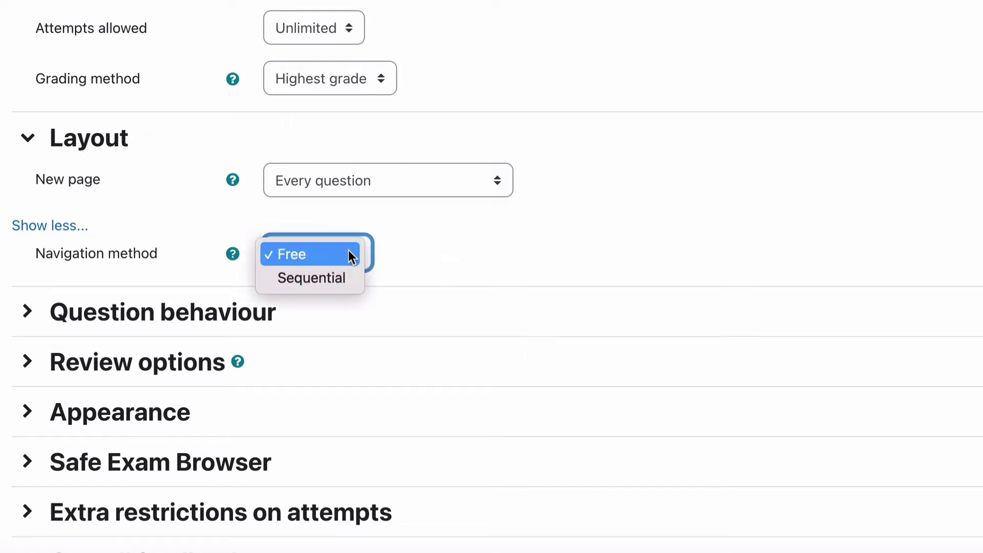
left_click(417, 251)
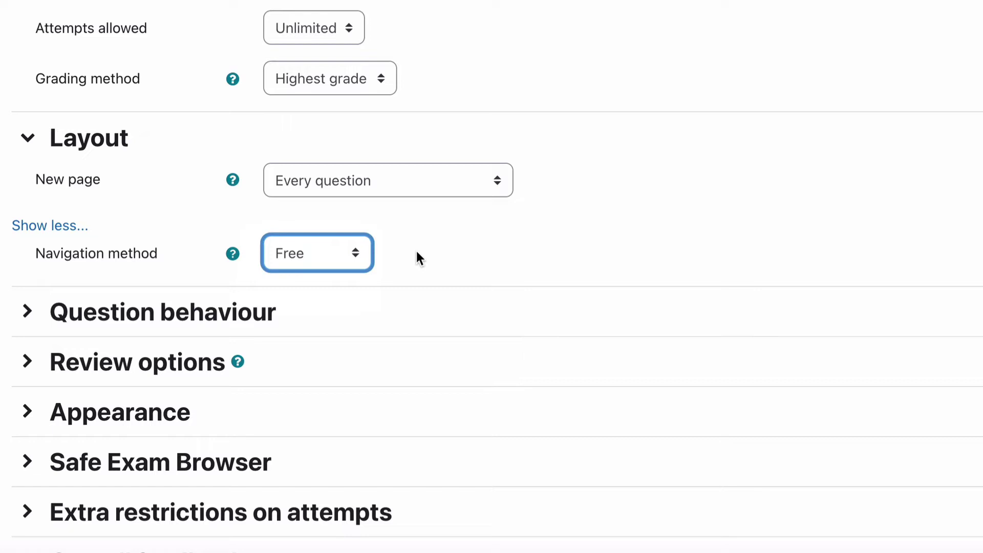
left_click(359, 251)
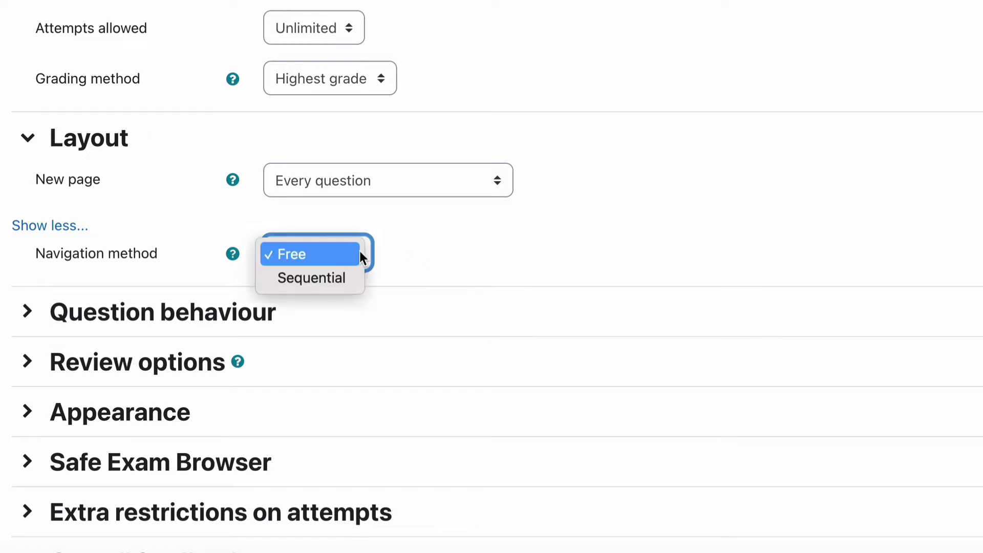
left_click(420, 247)
Expand all Question behaviour settings and keep Deferred feedback after reading its help
left_click(27, 310)
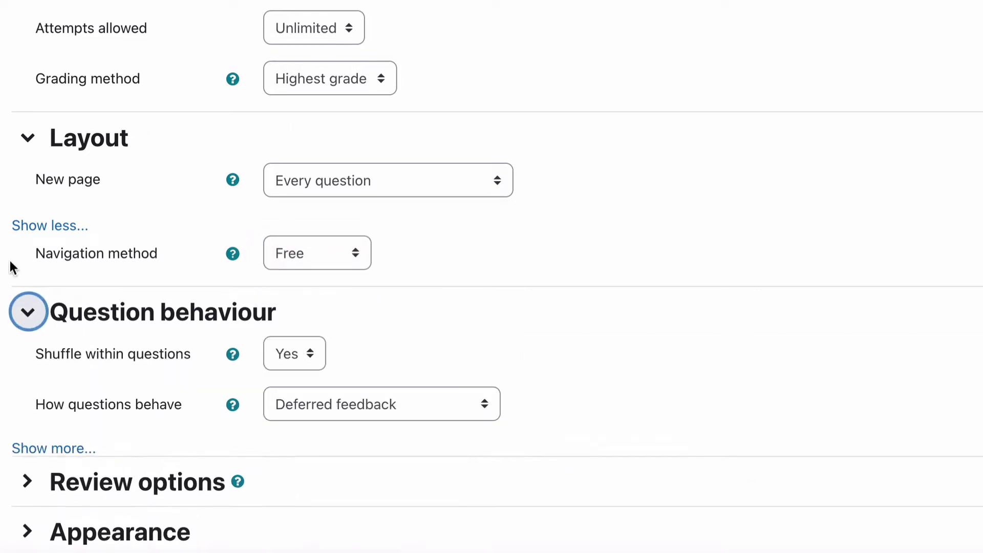
scroll(11, 260, "down", 3)
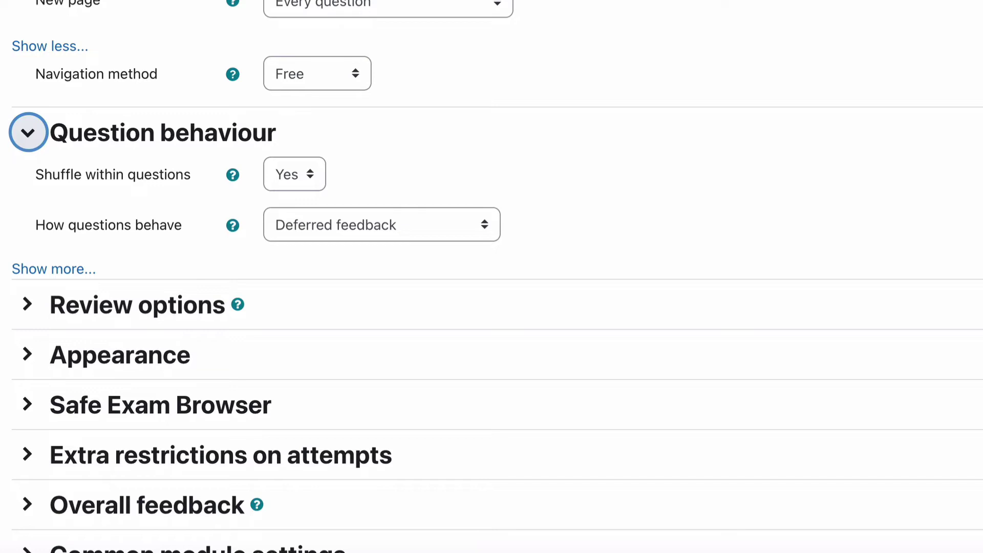
left_click(54, 269)
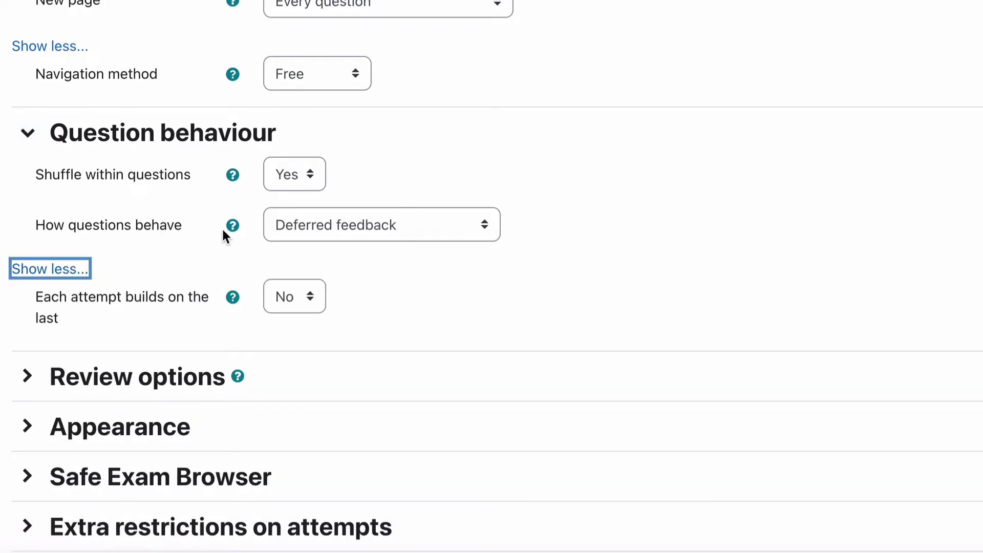
left_click(320, 229)
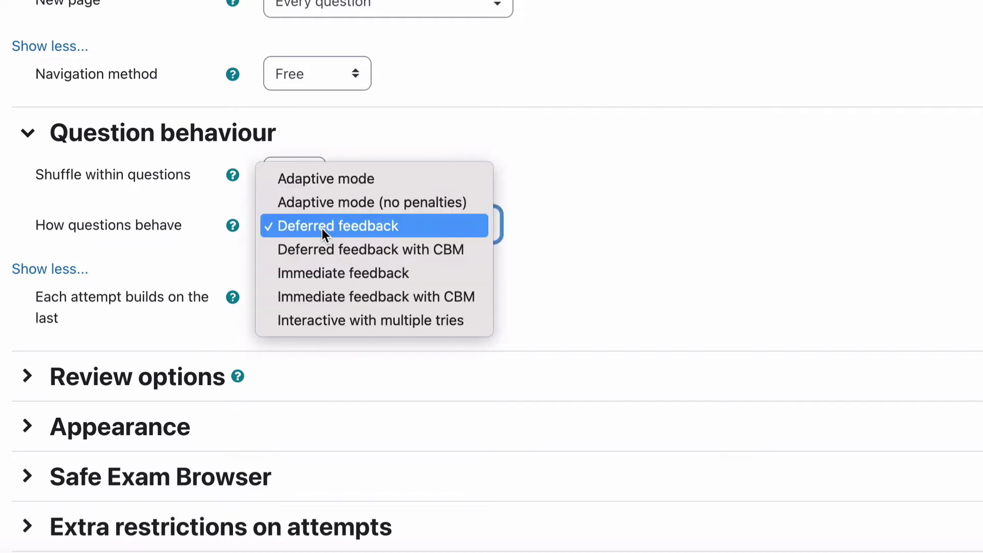
left_click(232, 227)
left_click(232, 227)
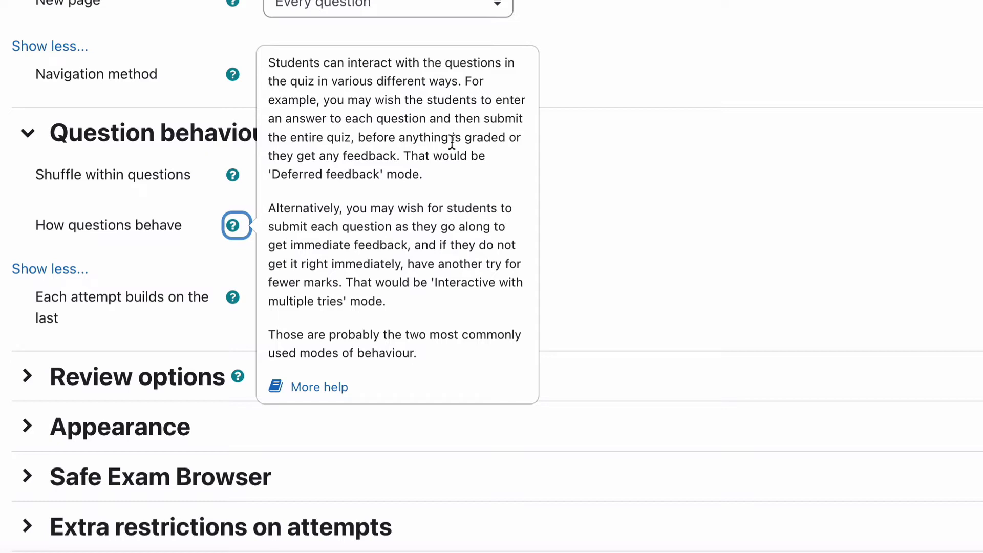
left_click(379, 177)
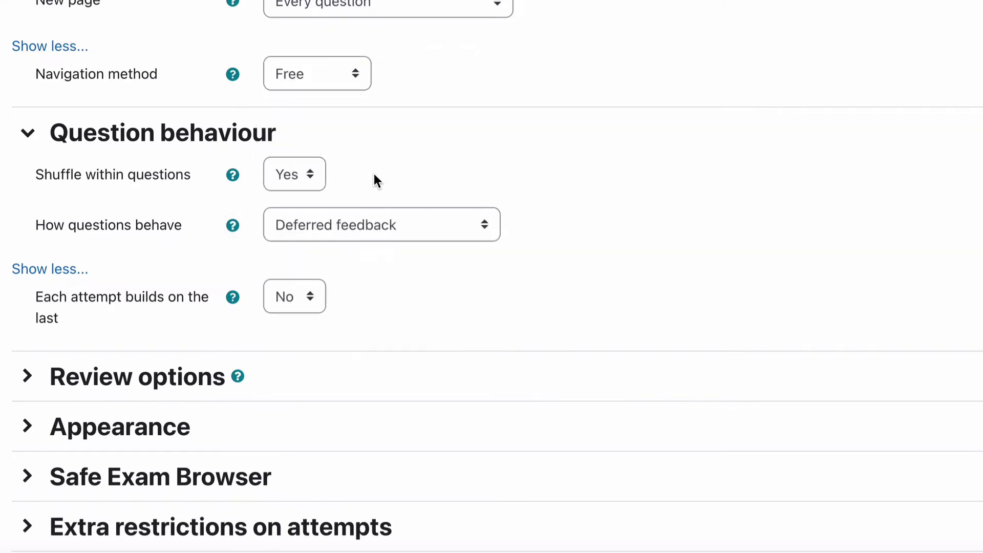
left_click(235, 227)
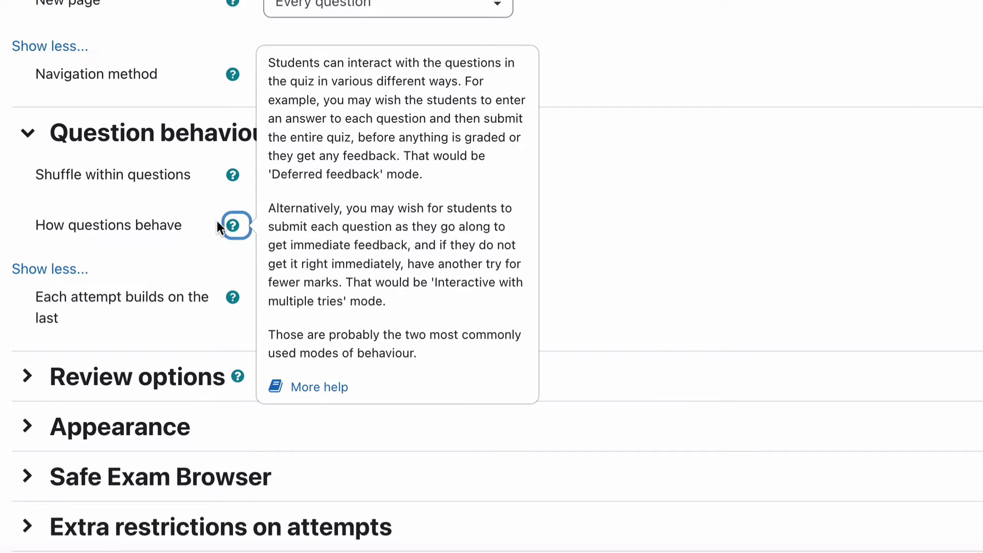
left_click(233, 225)
left_click(235, 229)
left_click(643, 256)
left_click(408, 239)
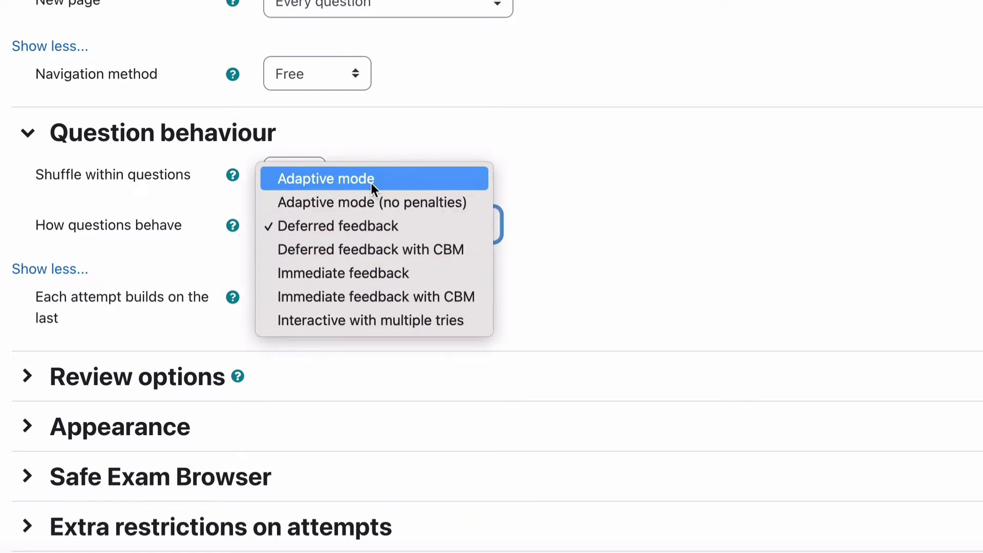
left_click(666, 226)
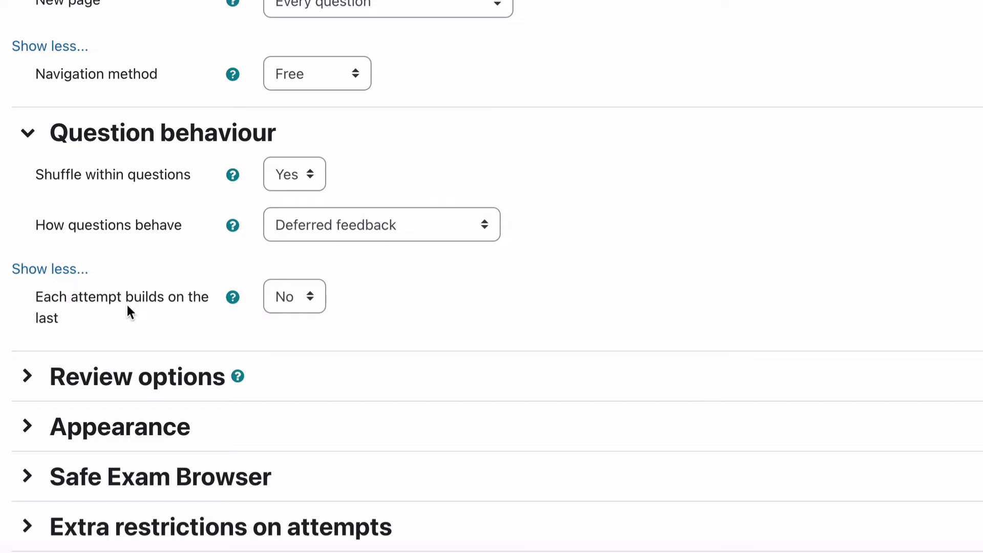
left_click(233, 299)
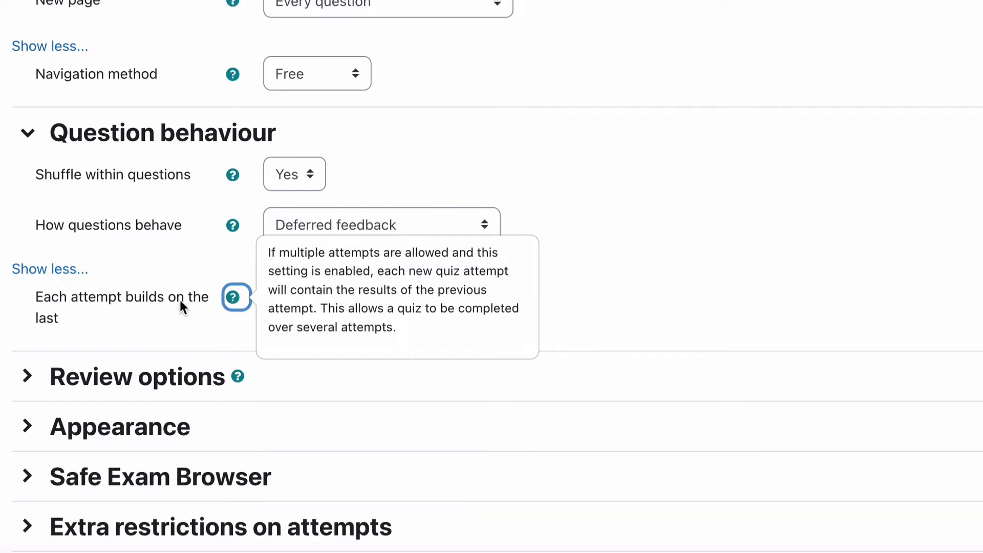
key("Tab")
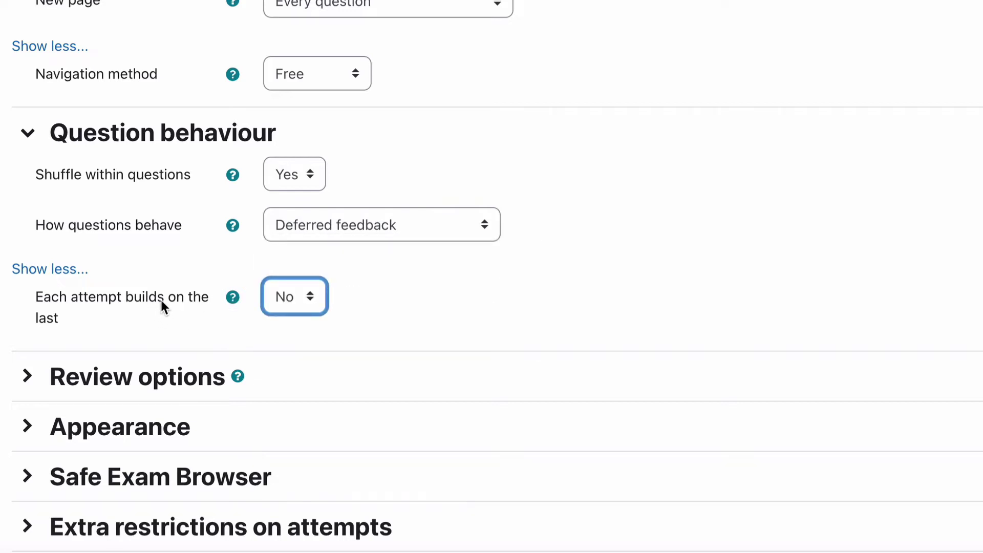
left_click(375, 297)
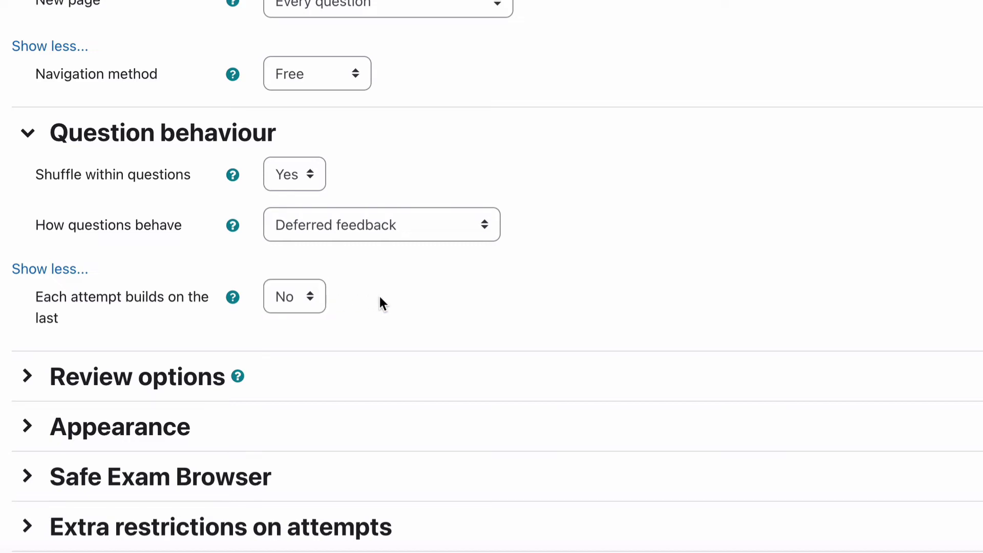
scroll(334, 314, "down", 5)
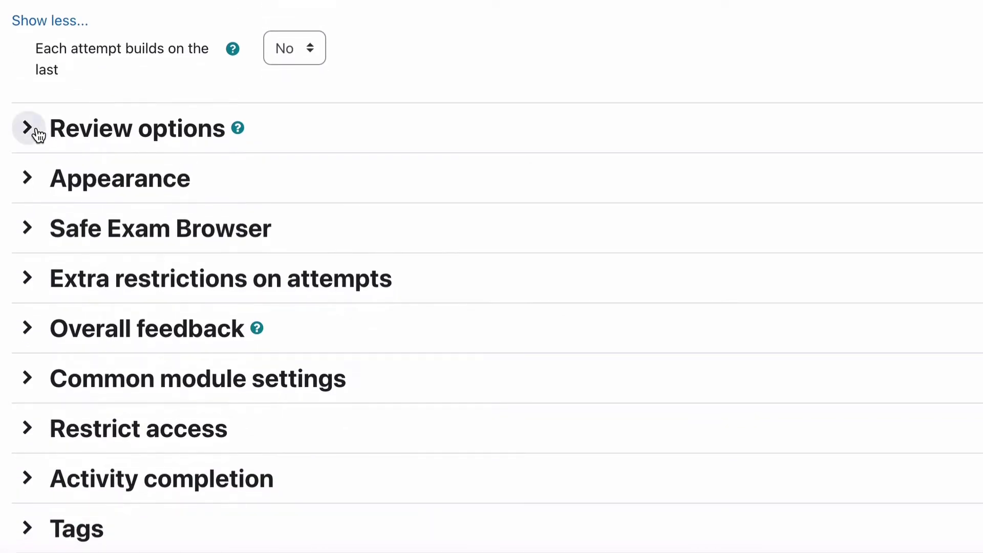
Expand Review options and confirm Deferred feedback stays as the question behaviour
left_click(28, 128)
left_click(679, 13)
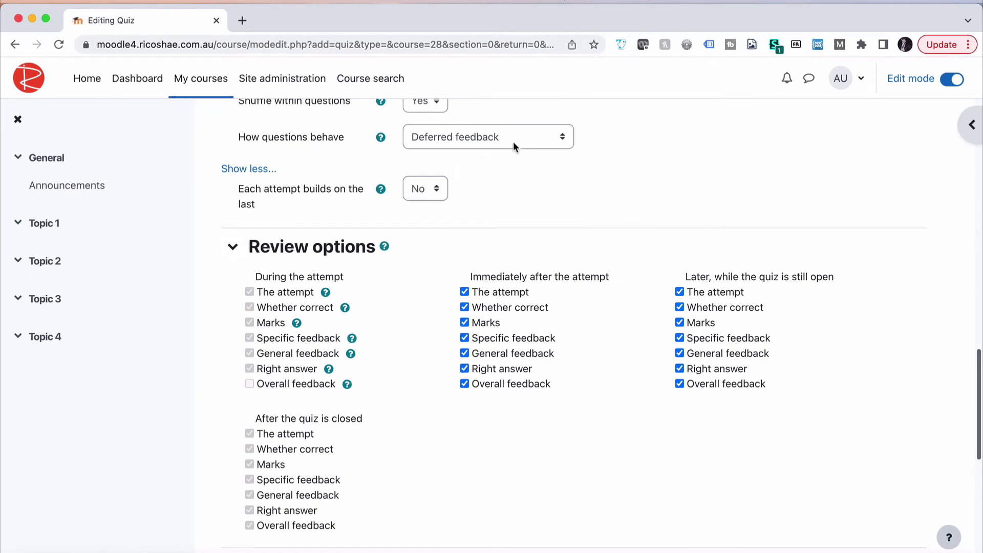
left_click(513, 141)
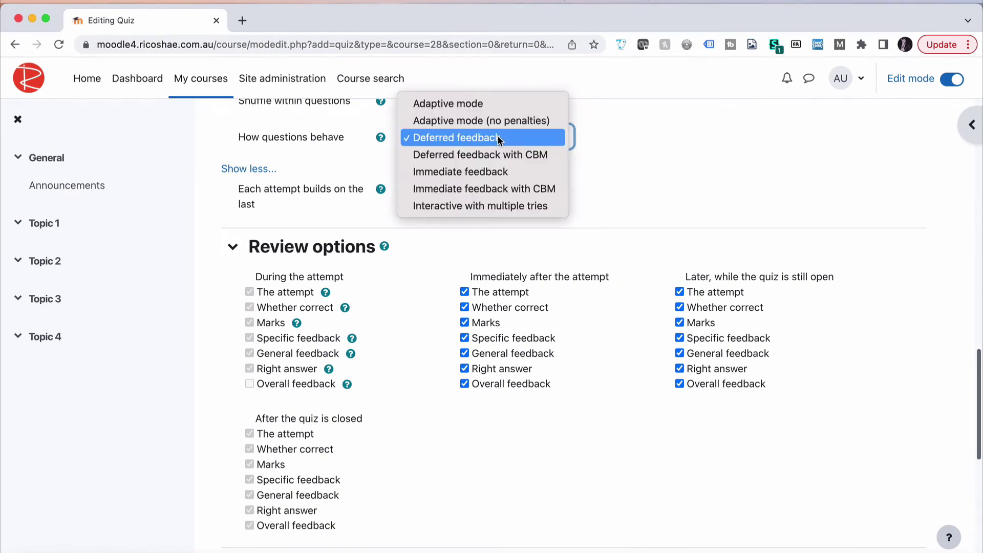
left_click(649, 179)
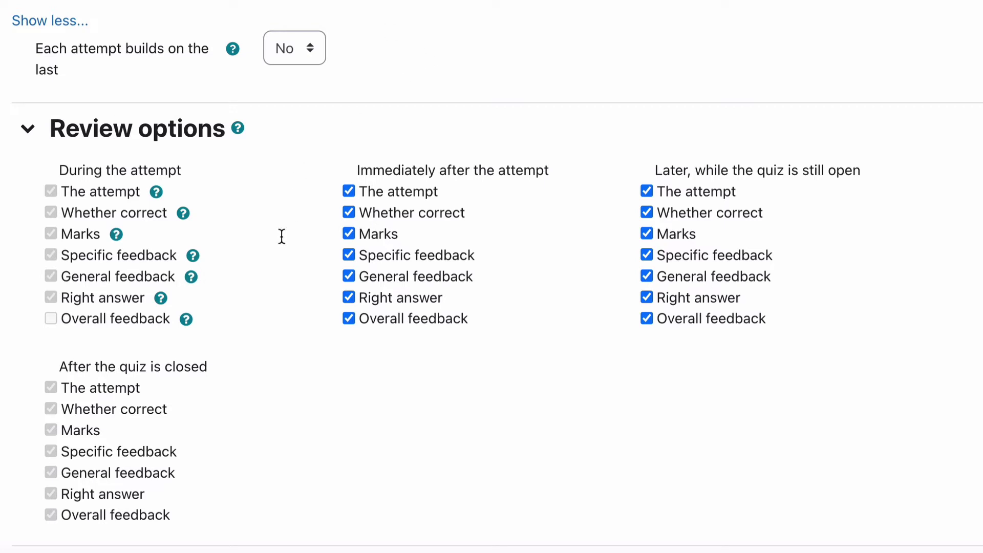
scroll(283, 233, "down", 2)
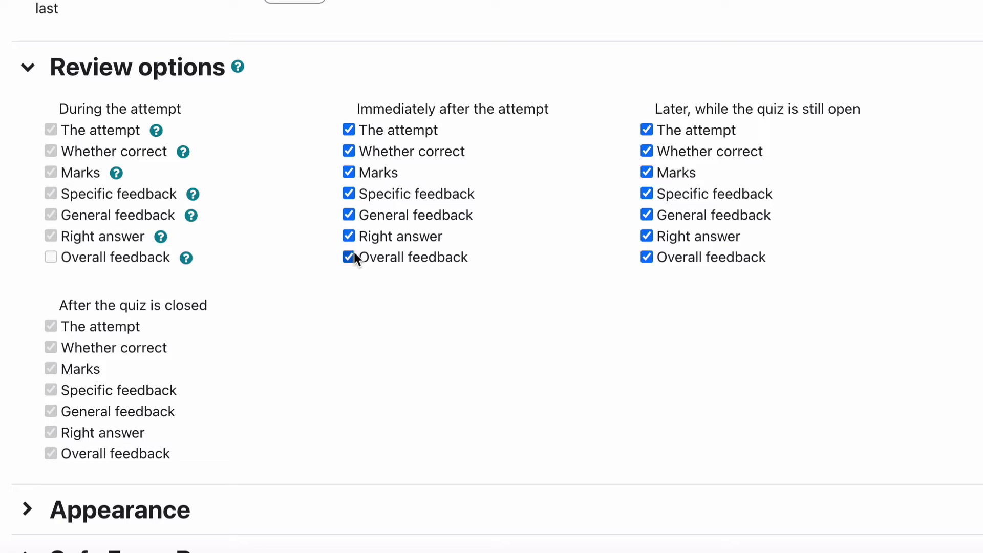
Tick Right answer for immediately after the attempt and later while the quiz is open
left_click(648, 238)
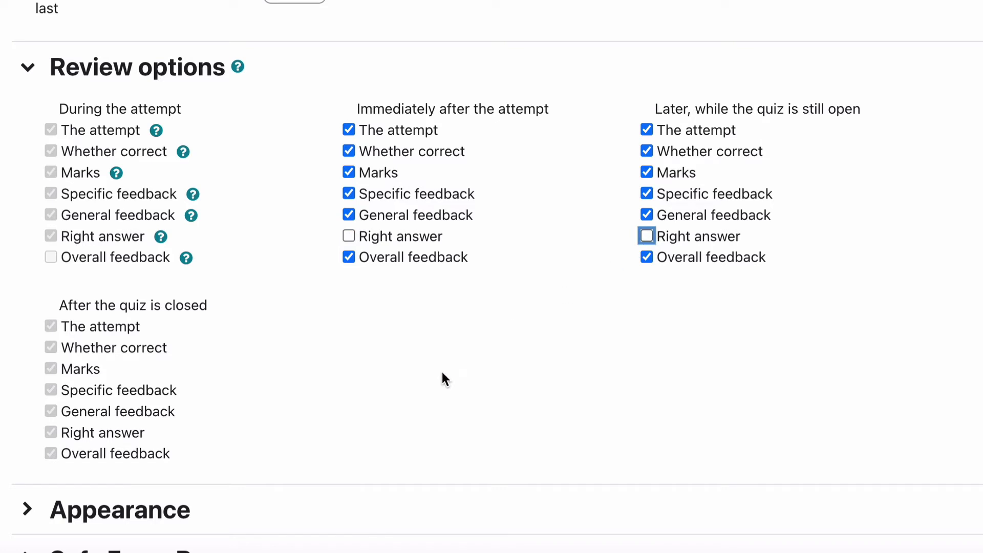
left_click(349, 236)
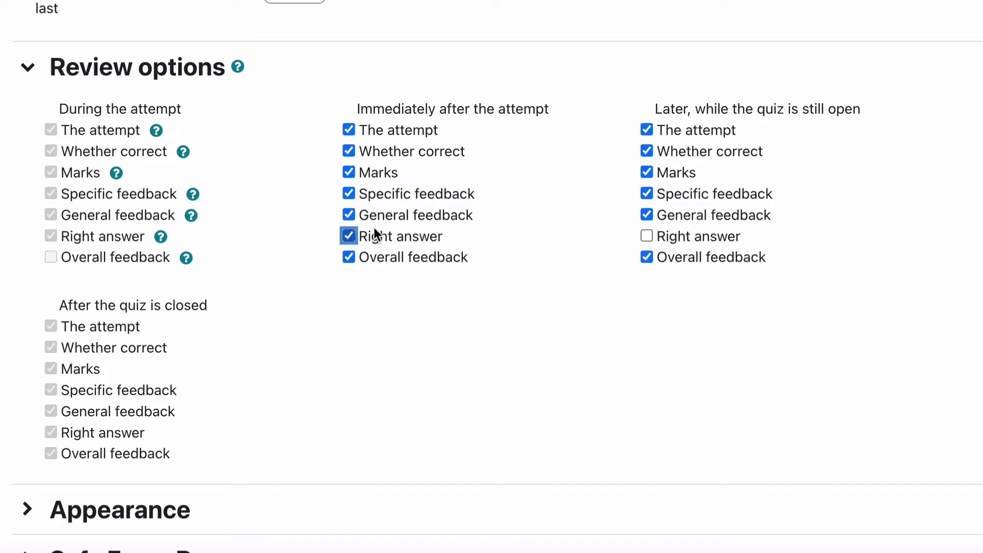
left_click(647, 236)
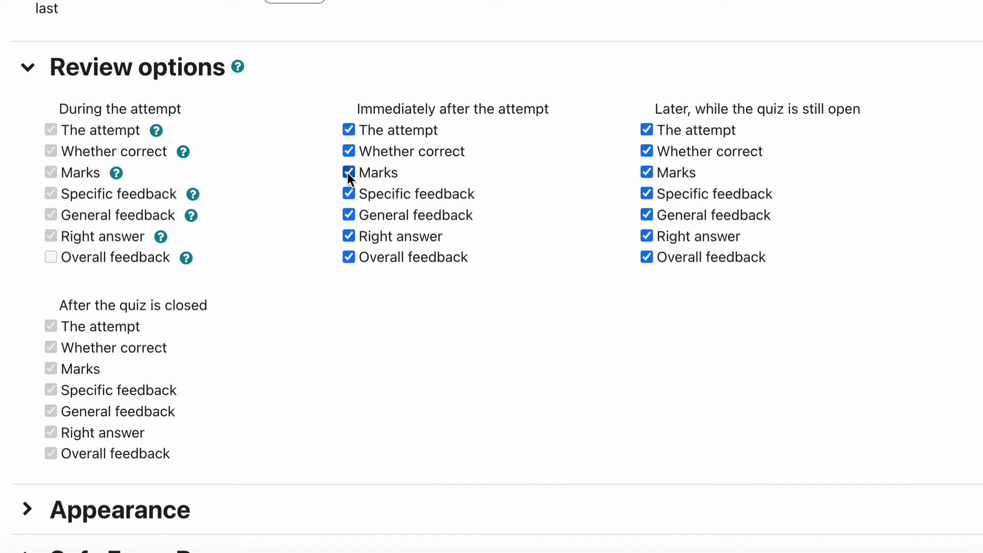
scroll(350, 332, "down", 3)
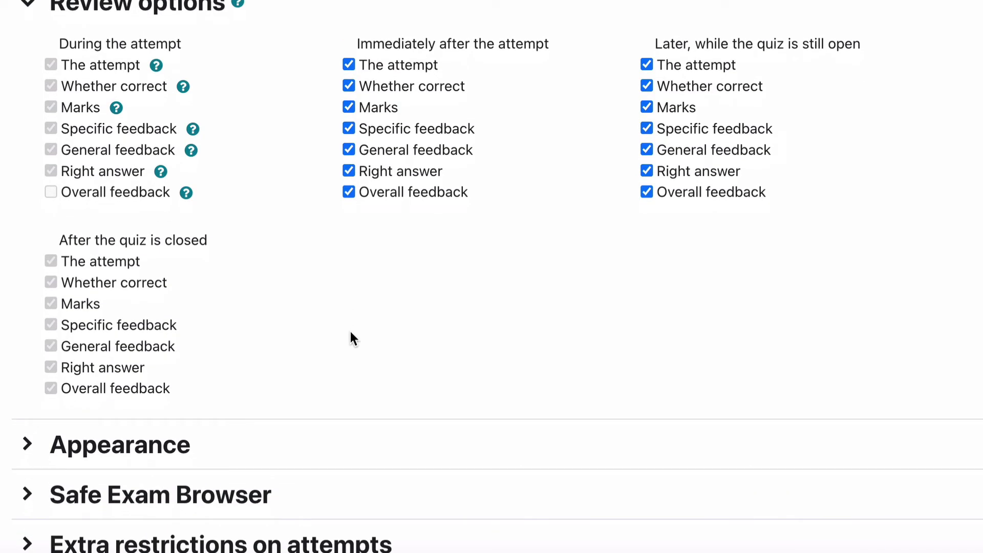
scroll(350, 331, "down", 10)
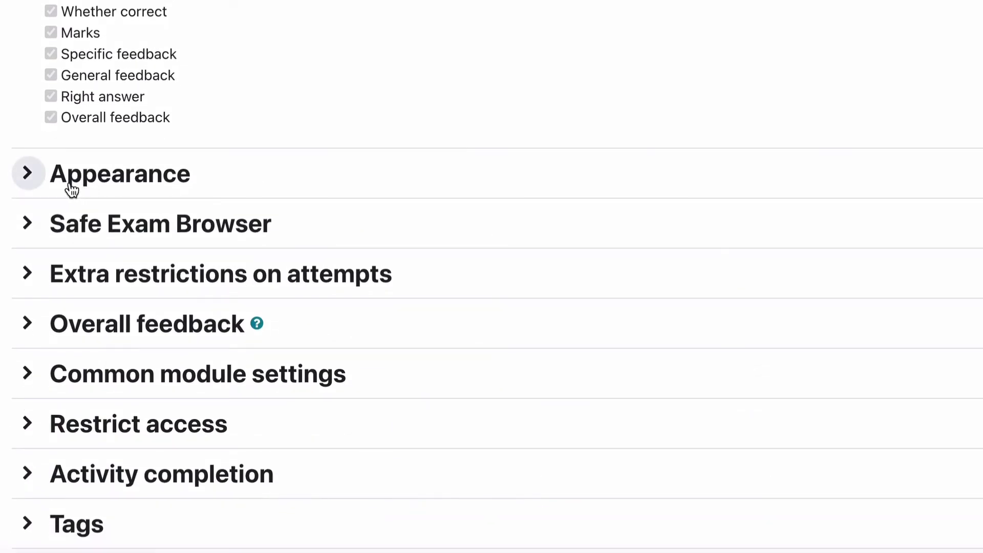
Expand Appearance, keeping the user's picture hidden and grades at 2 decimal places
left_click(33, 180)
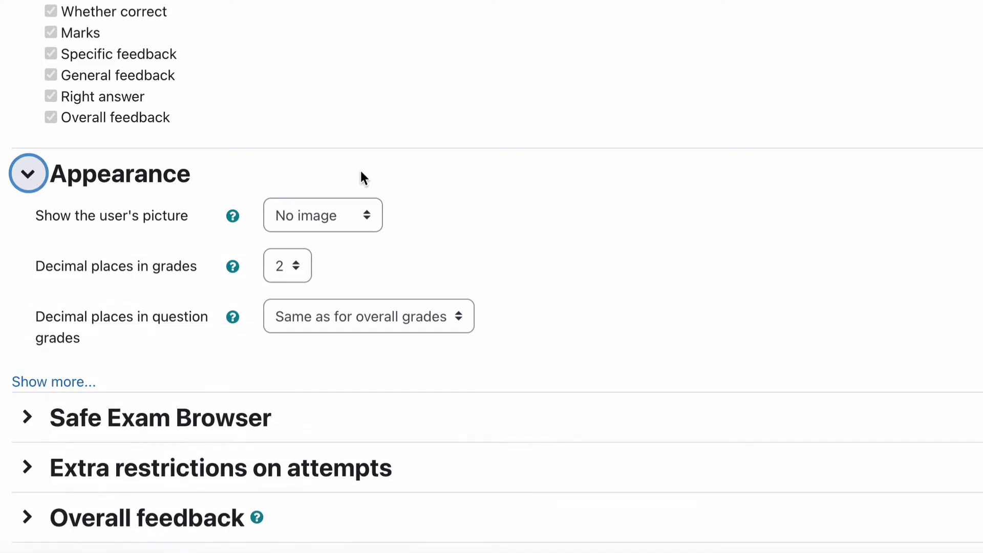
left_click(366, 216)
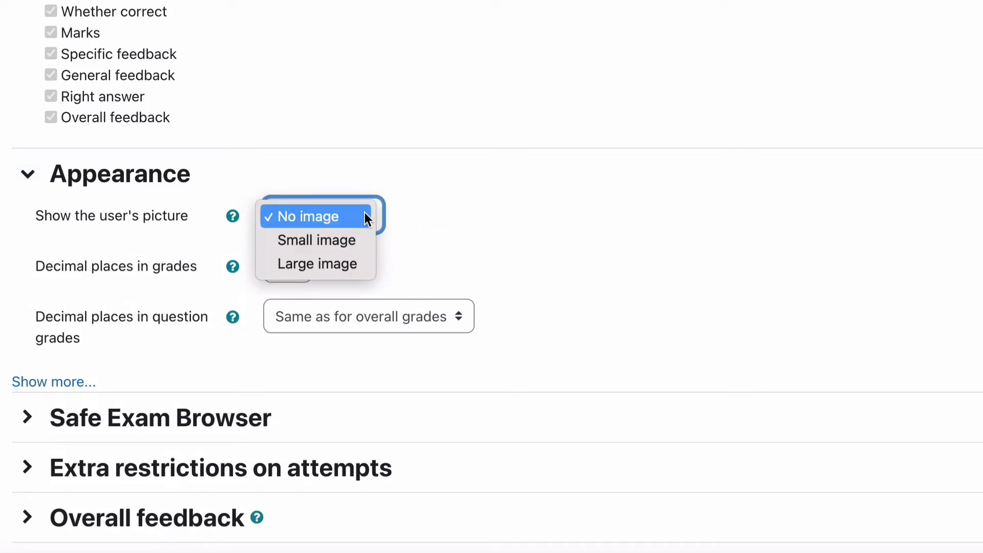
left_click(486, 205)
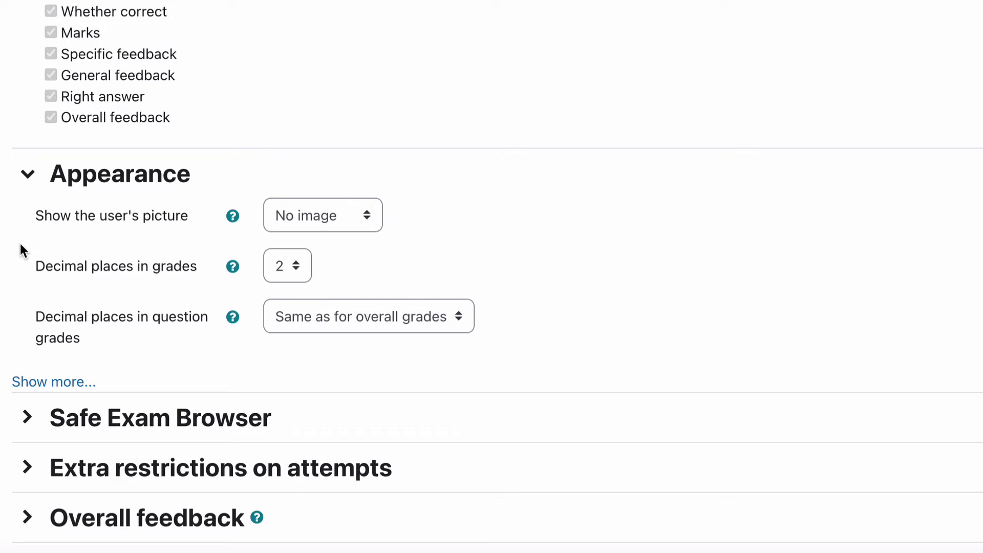
left_click(297, 265)
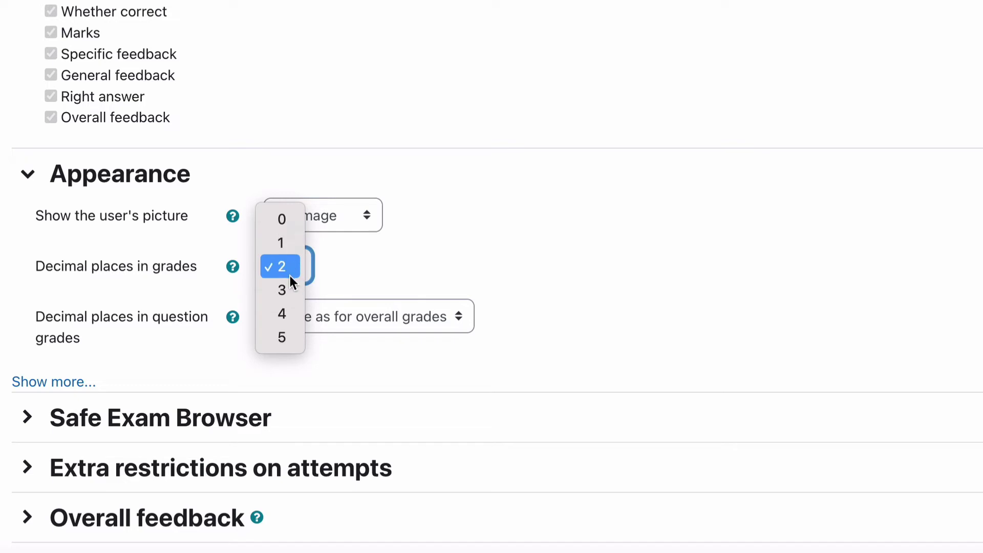
left_click(360, 265)
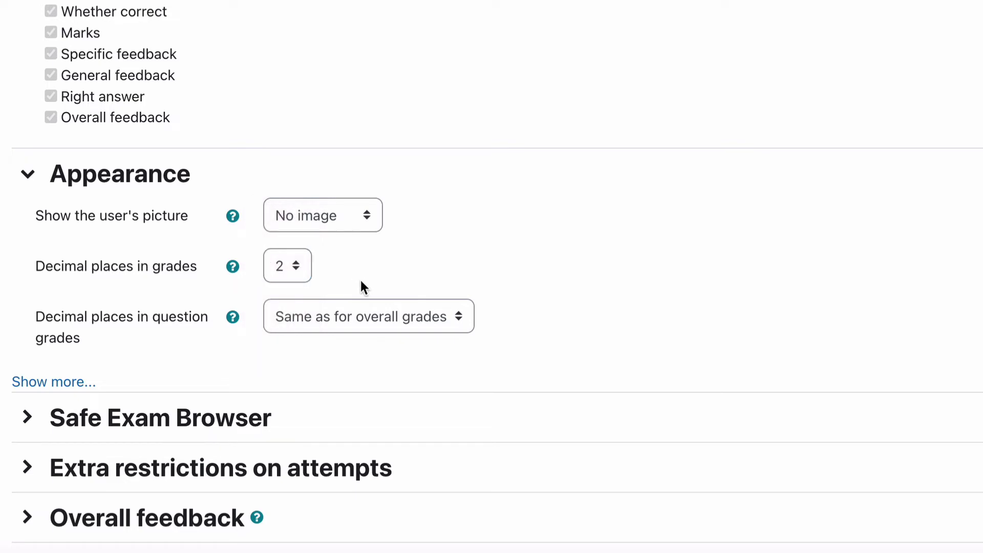
left_click(297, 268)
left_click(351, 269)
Keep question grade decimals the same as overall grades and show the remaining Appearance settings
left_click(395, 317)
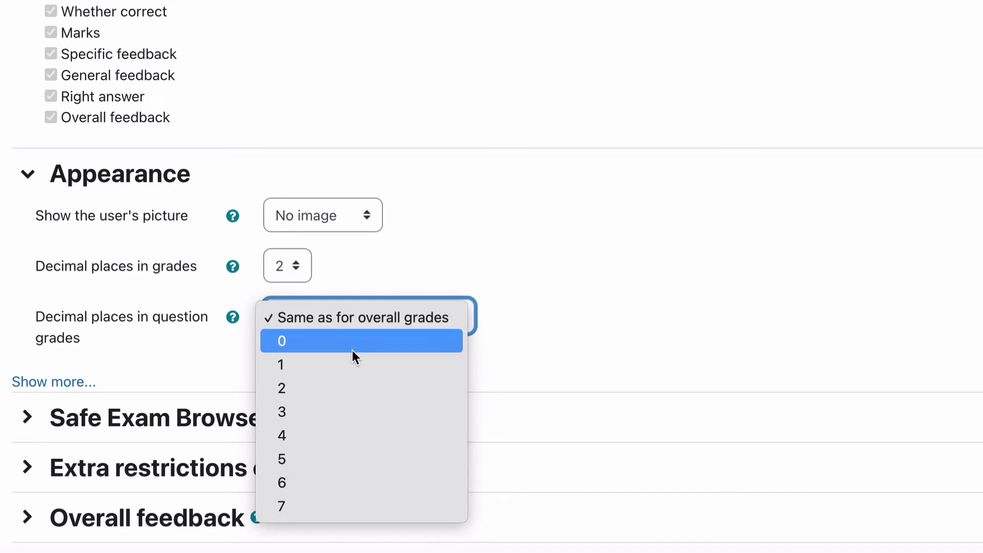
left_click(629, 325)
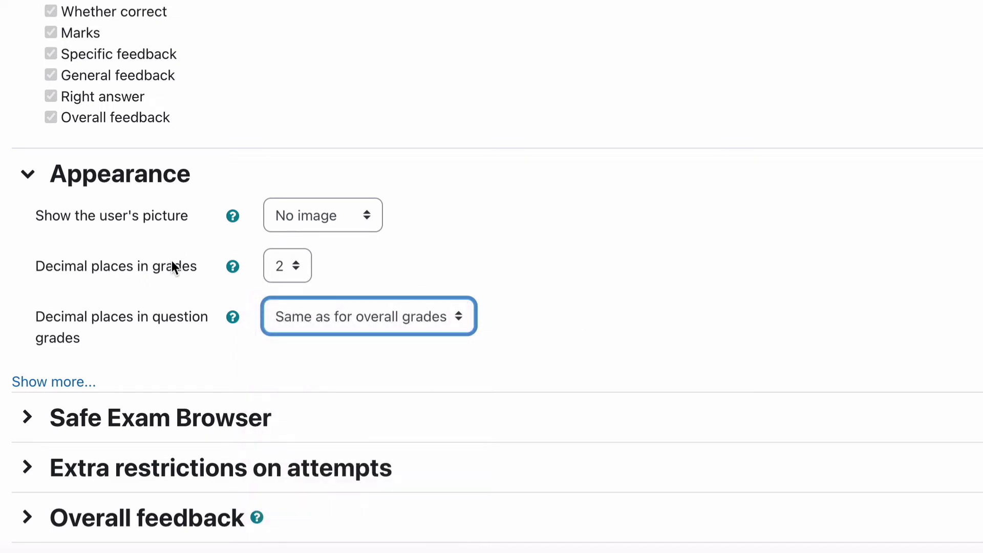
scroll(491, 277, "down", 3)
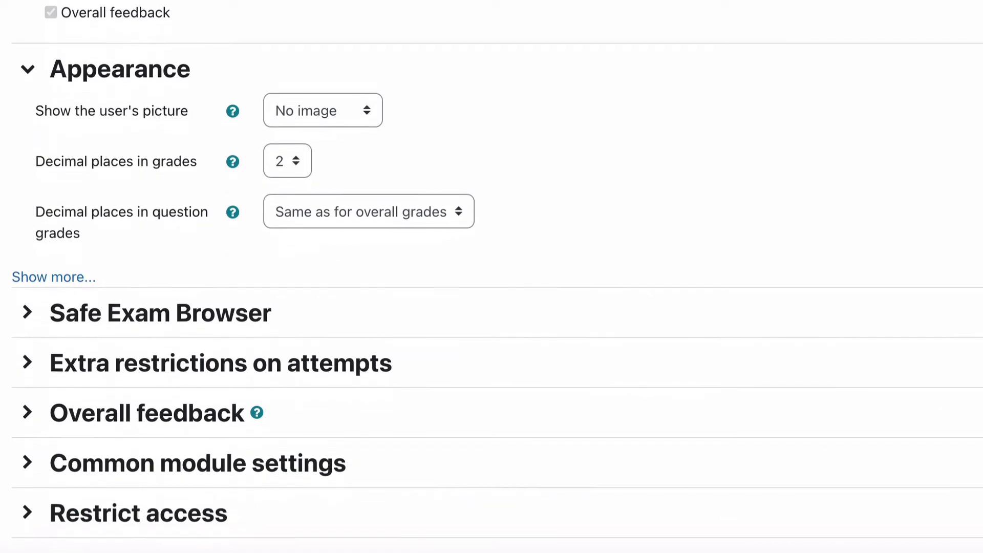
left_click(35, 260)
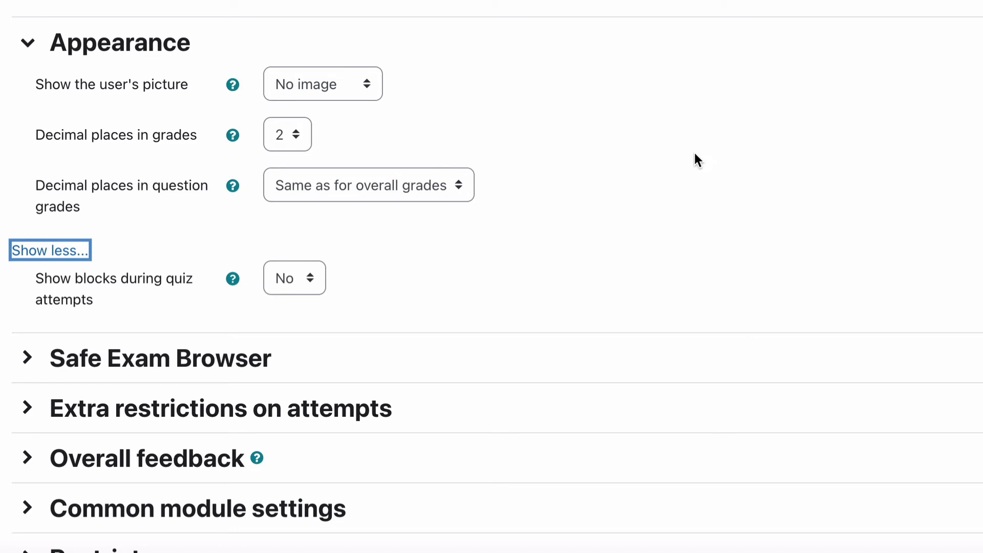
Expand the Safe Exam Browser section, where its use stays not required
scroll(695, 154, "down", 2)
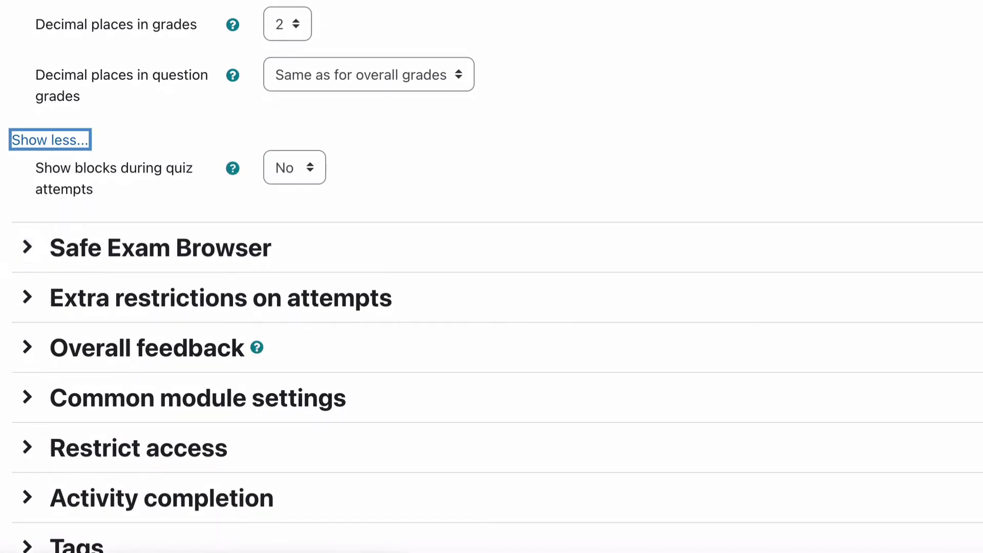
left_click(29, 252)
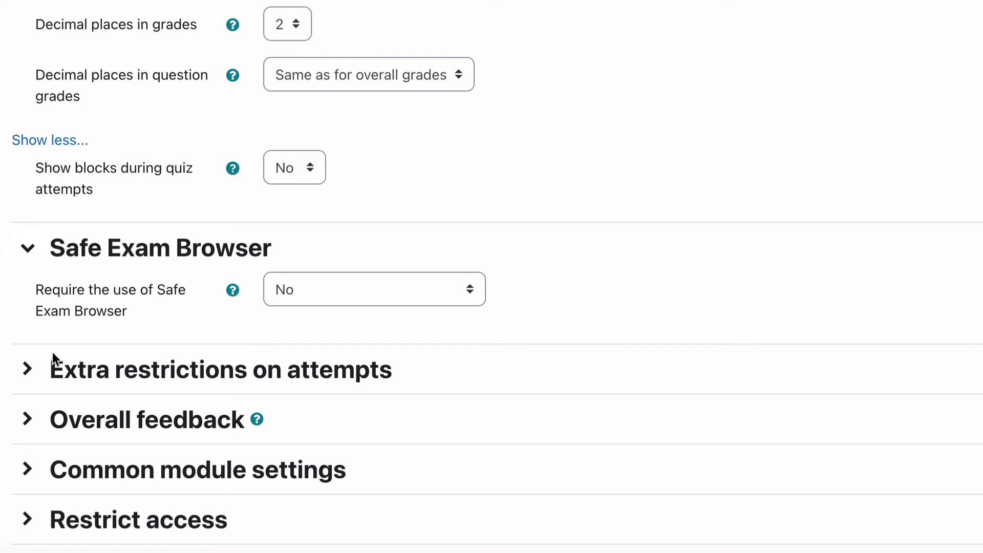
Expand Extra restrictions on attempts and show all fields, including password, network address, browser security and offline attempts
left_click(53, 351)
scroll(8, 303, "down", 5)
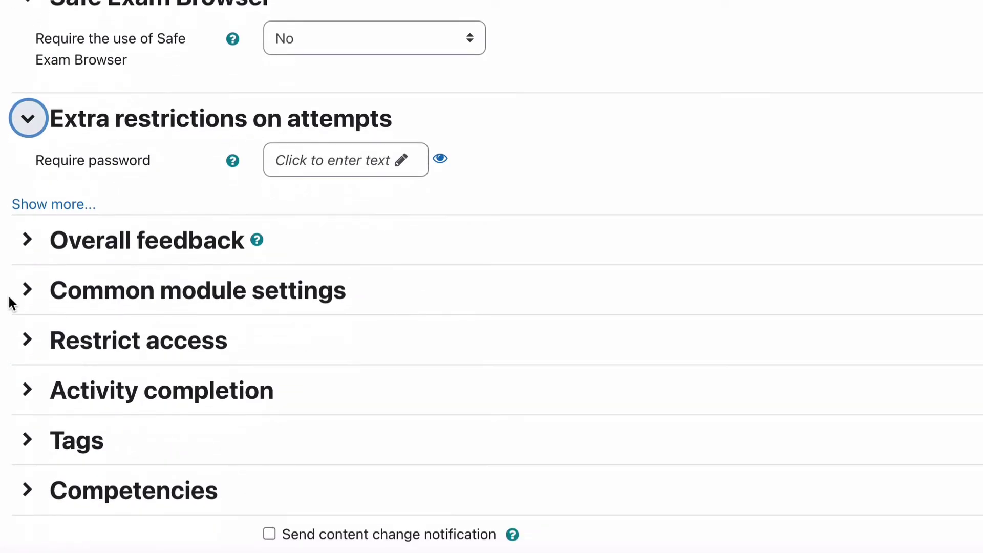
left_click(52, 204)
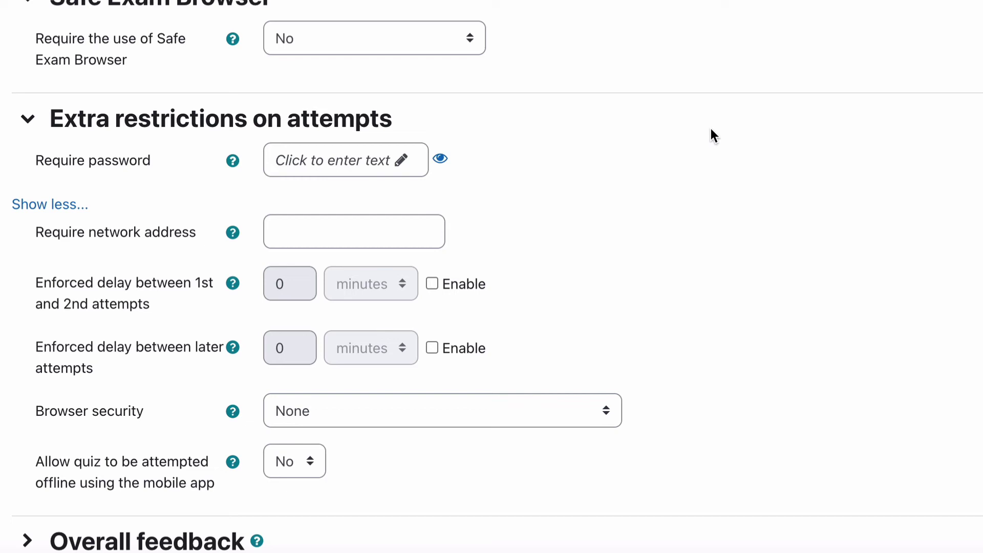
left_click(232, 413)
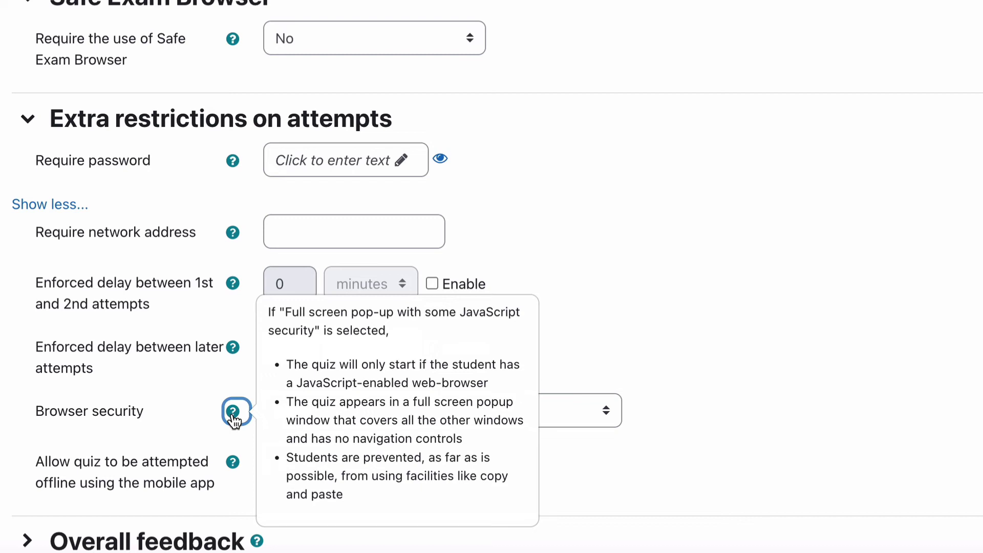
left_click(630, 315)
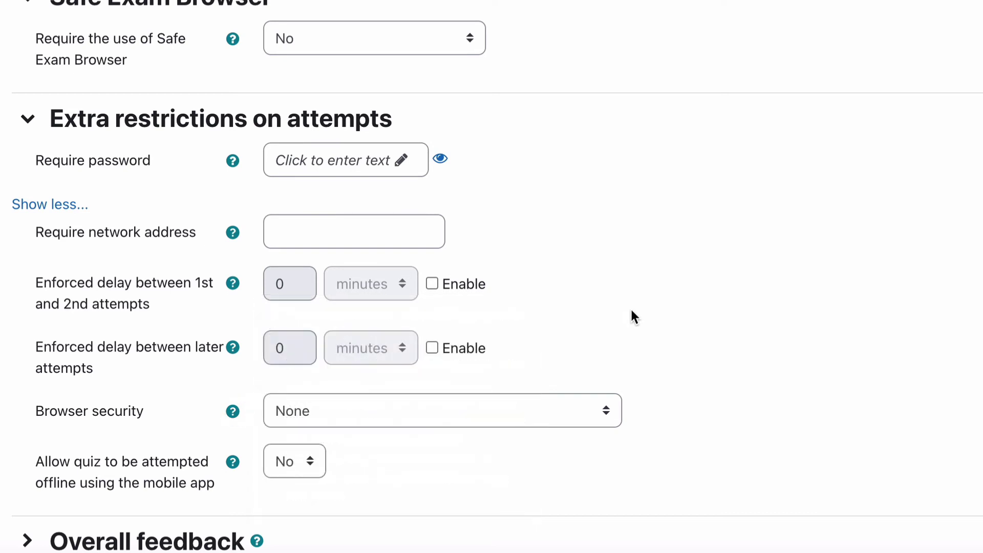
left_click(606, 412)
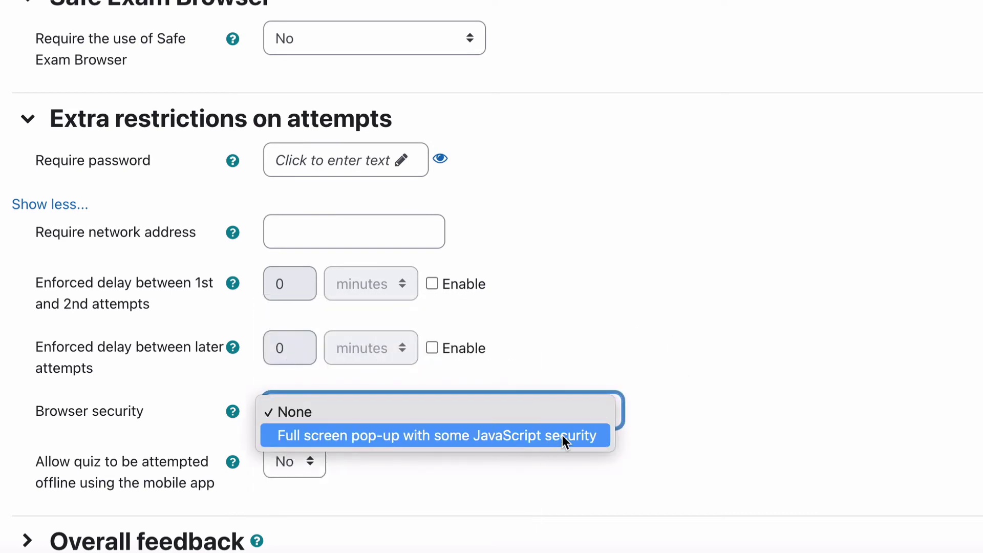
left_click(710, 360)
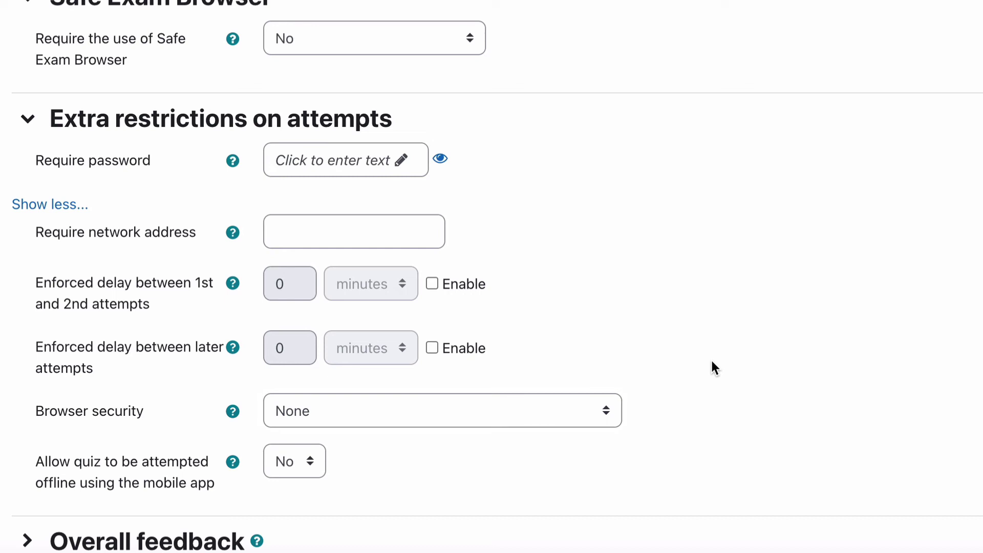
scroll(713, 367, "down", 2)
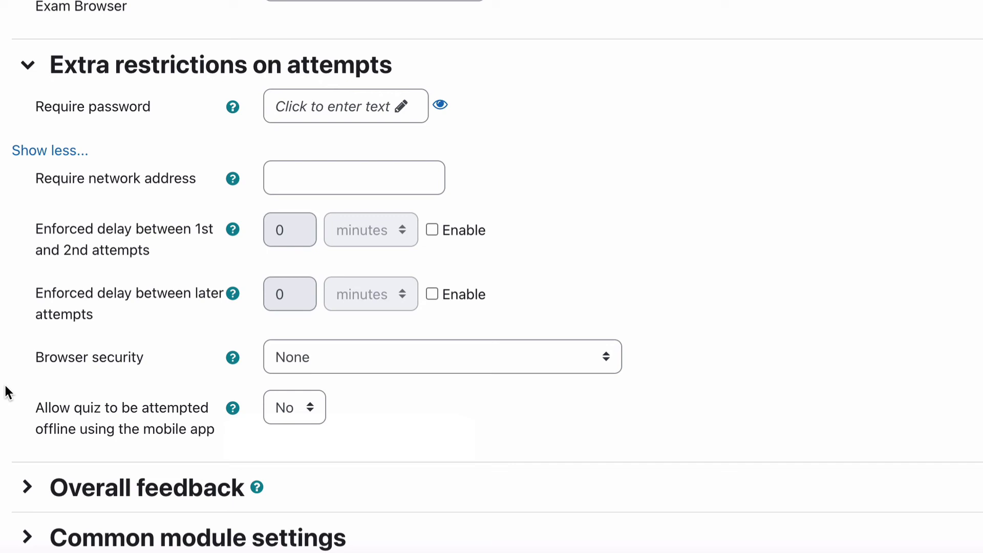
scroll(437, 401, "down", 8)
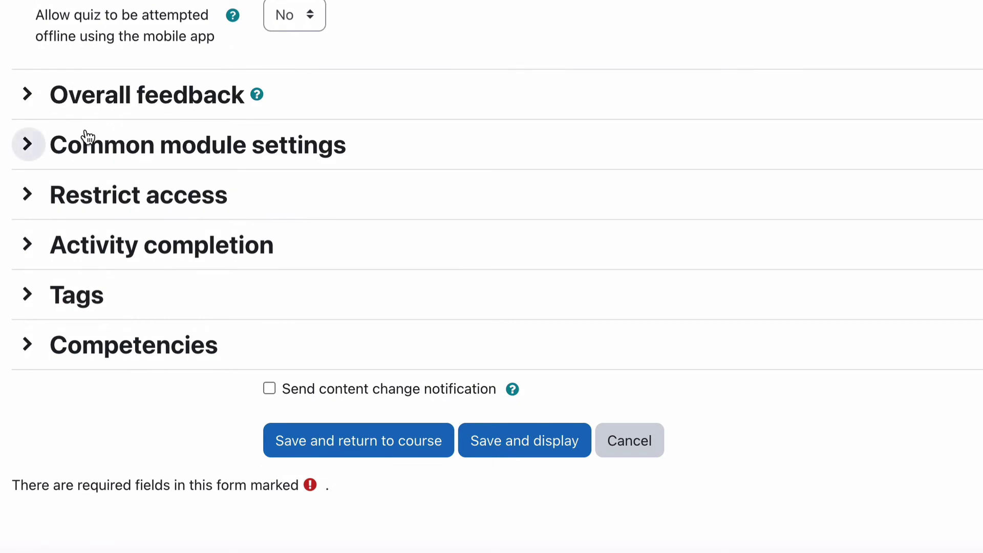
left_click(28, 93)
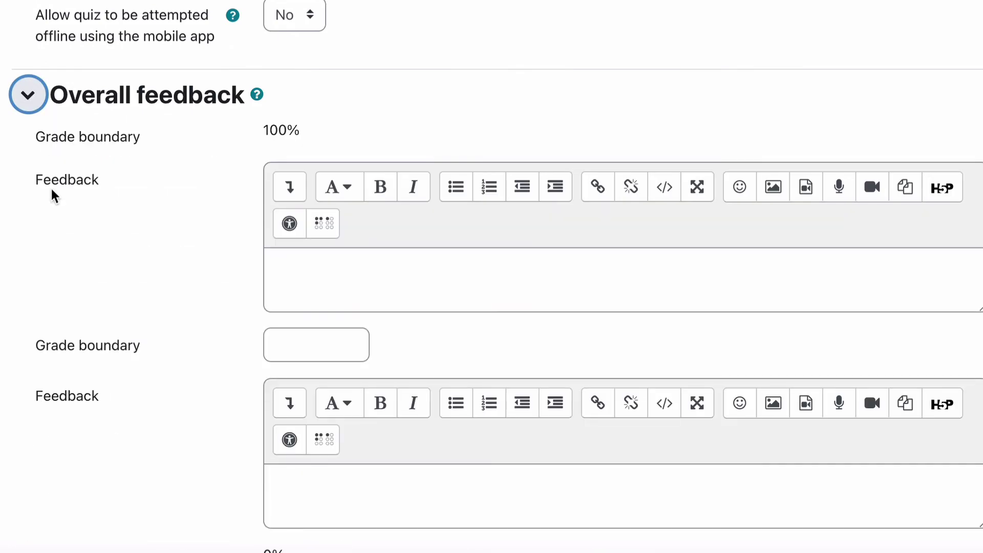
scroll(51, 188, "up", 20)
scroll(51, 189, "down", 1)
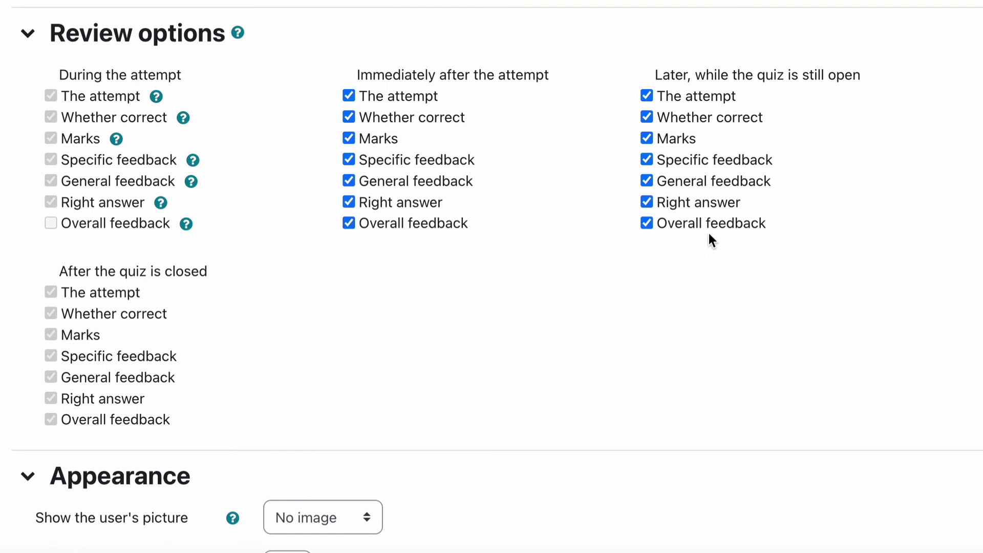
scroll(309, 315, "down", 20)
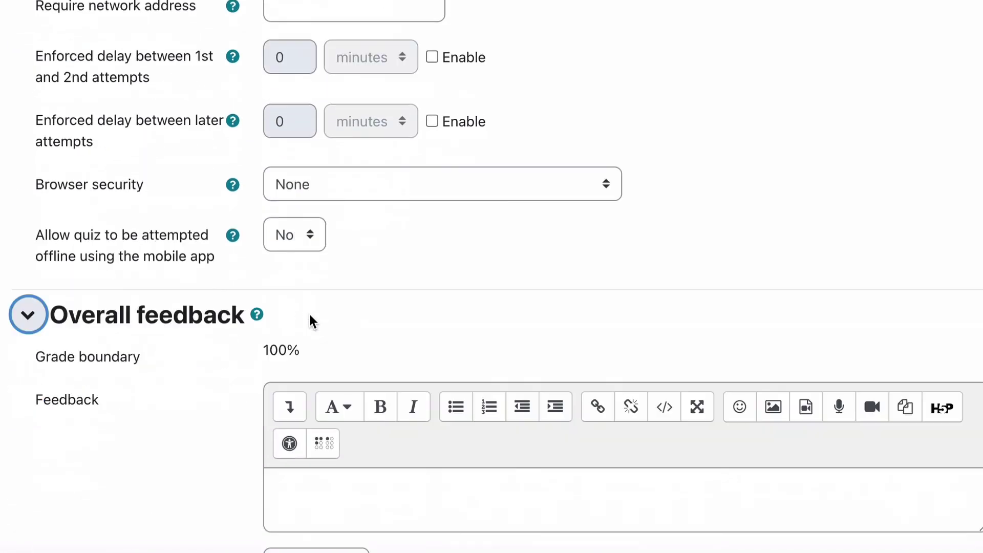
scroll(175, 232, "up", 1)
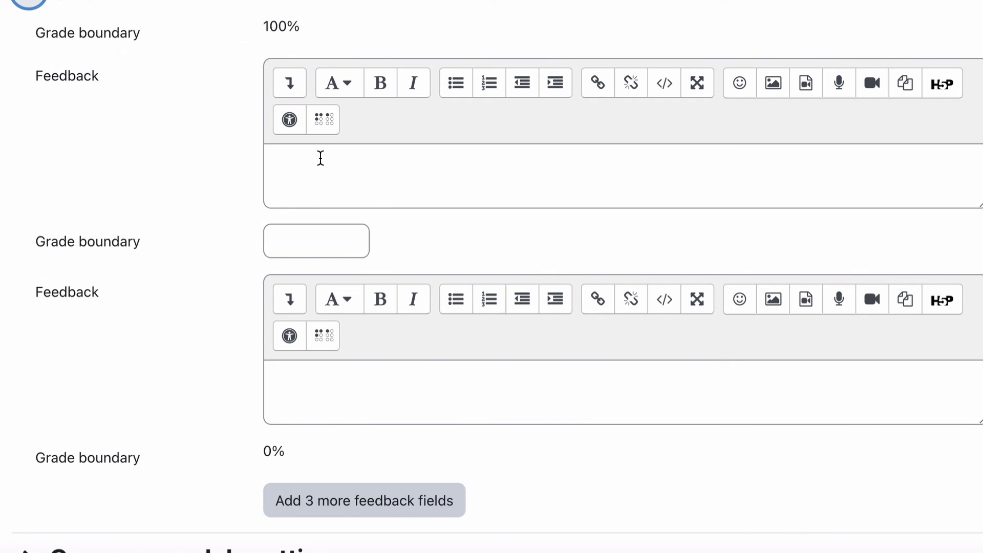
left_click(310, 167)
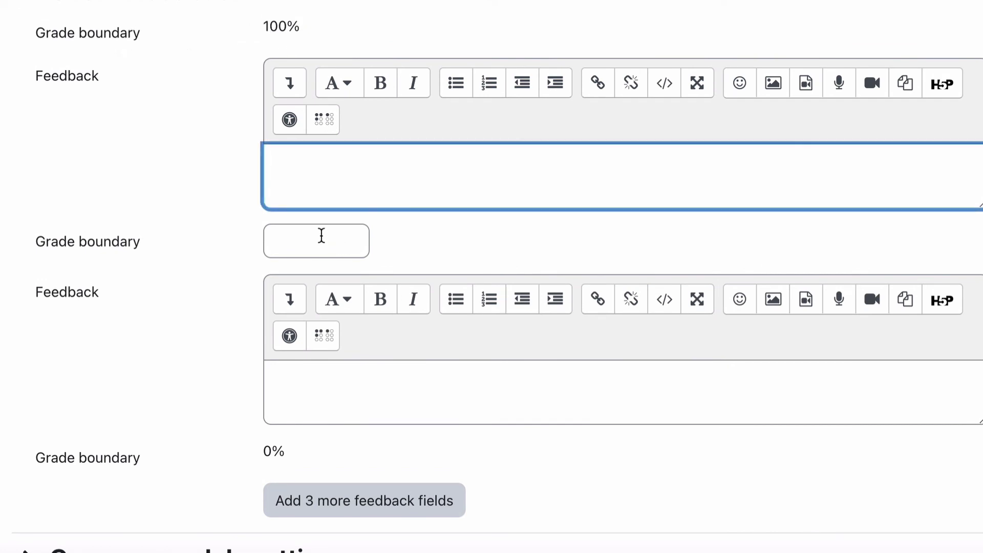
left_click(304, 241)
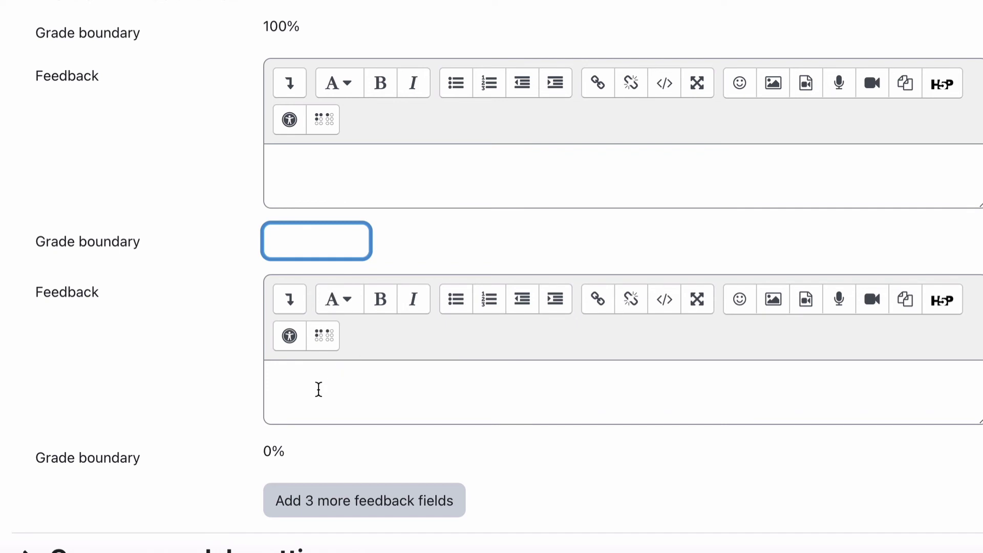
scroll(318, 388, "down", 3)
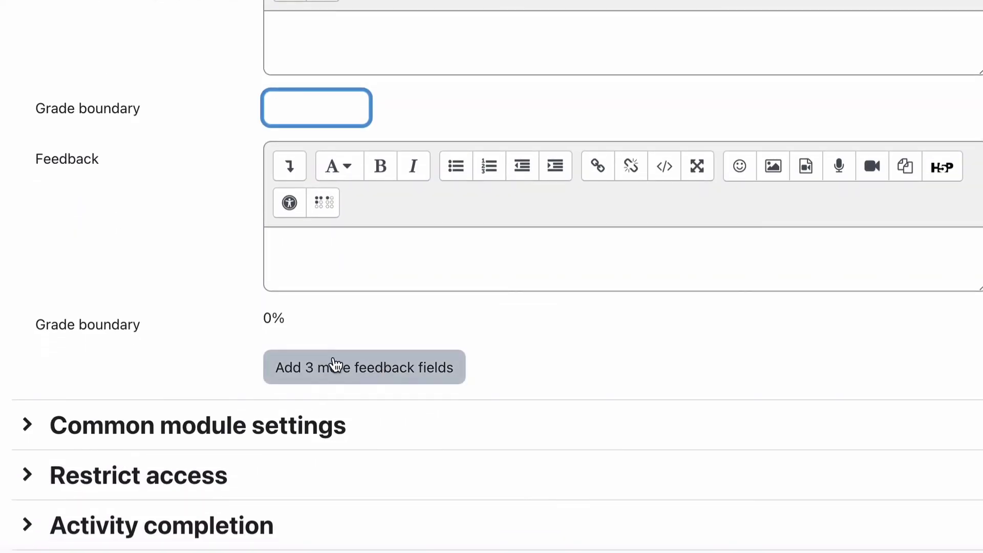
scroll(149, 336, "up", 2)
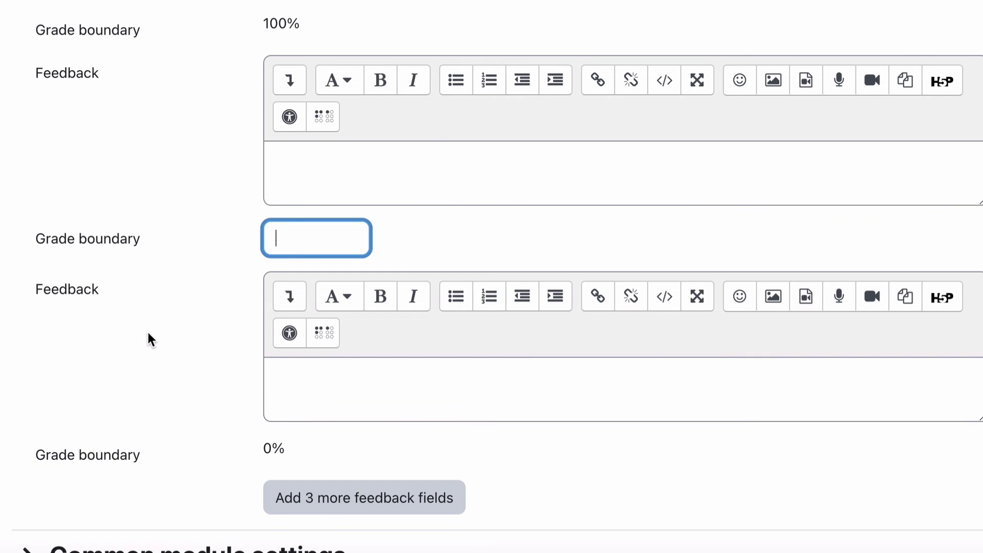
scroll(146, 331, "up", 10)
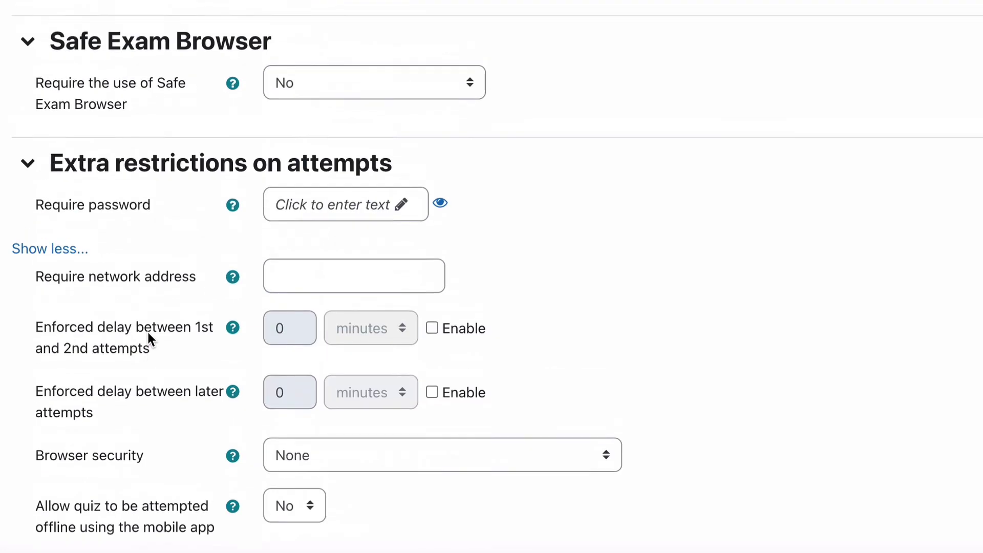
scroll(148, 331, "up", 12)
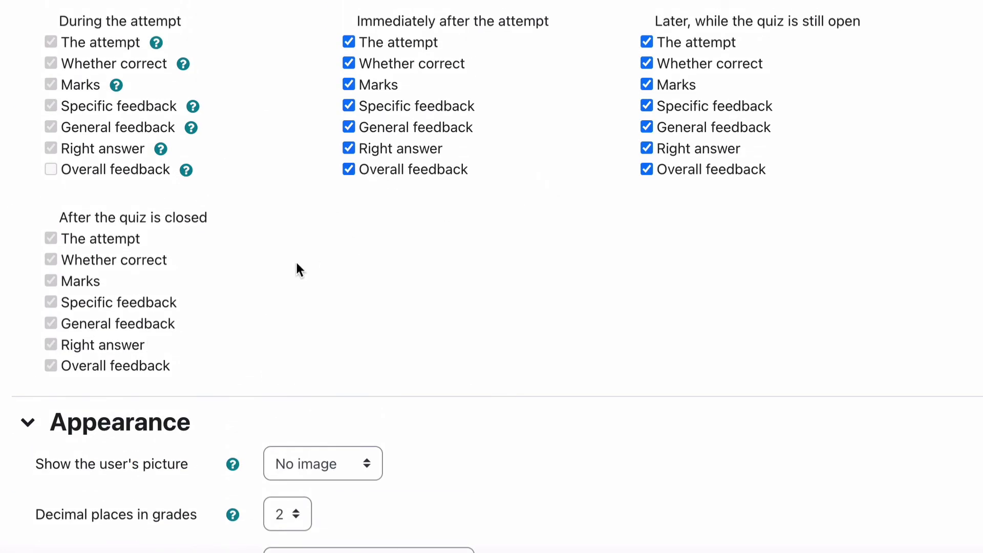
scroll(296, 261, "down", 20)
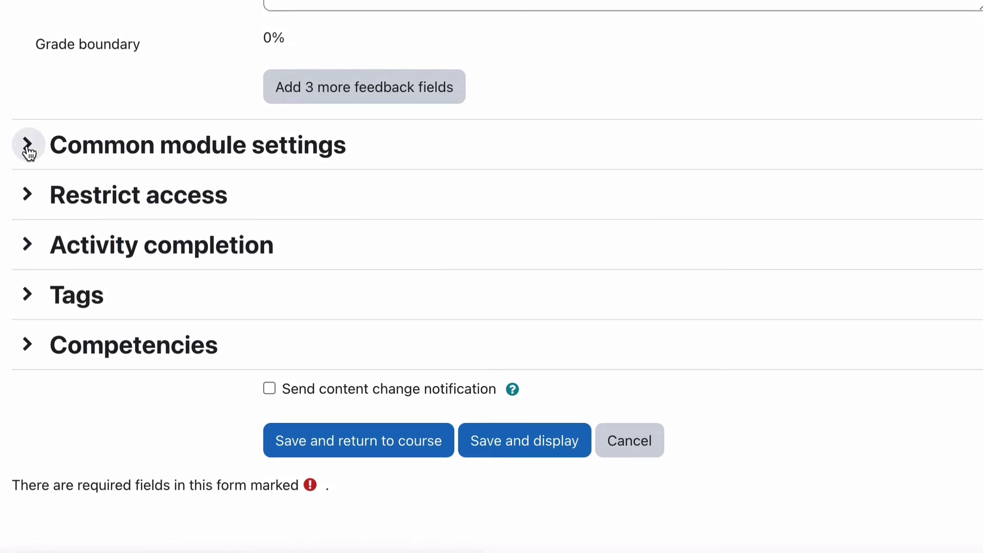
In Common module settings, keep the quiz shown on the course page with No groups
left_click(27, 145)
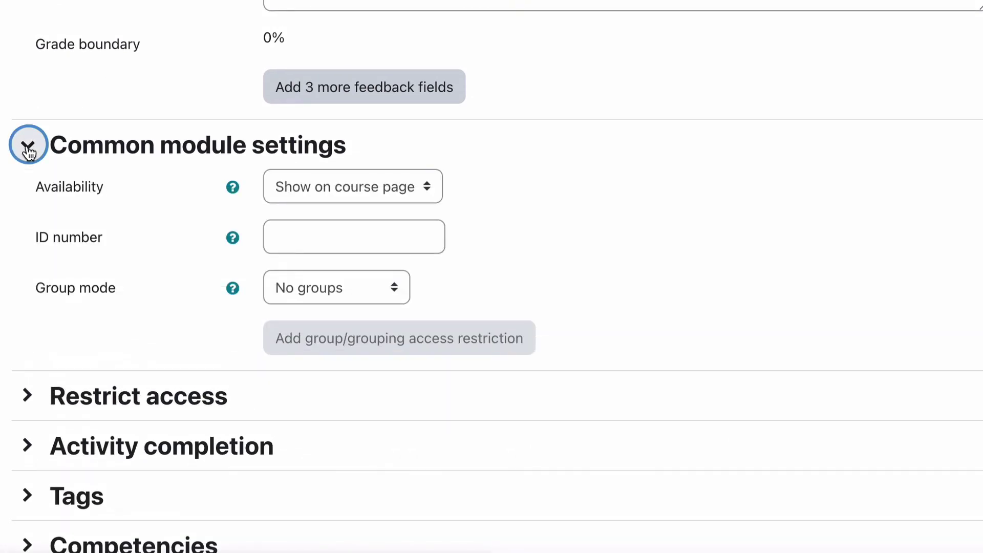
left_click(369, 187)
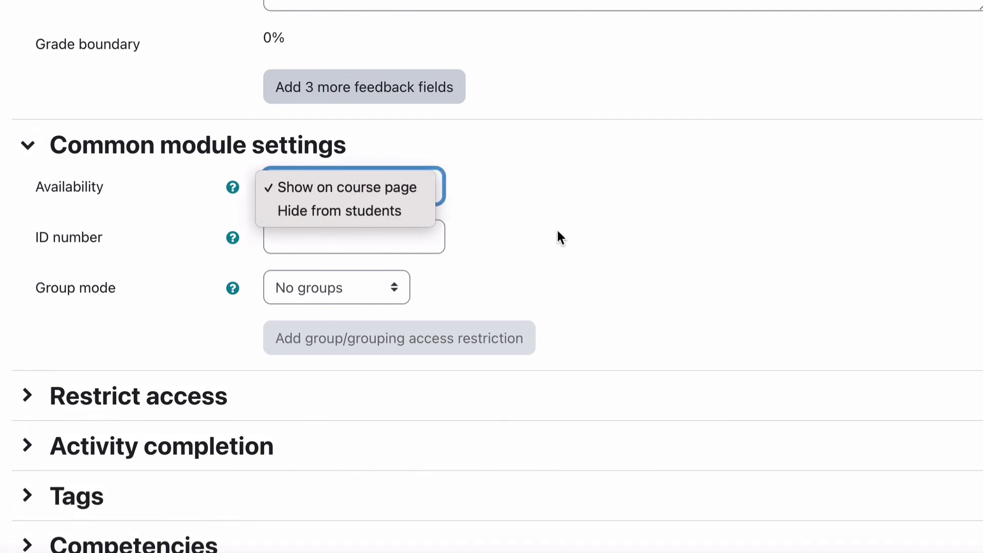
left_click(621, 244)
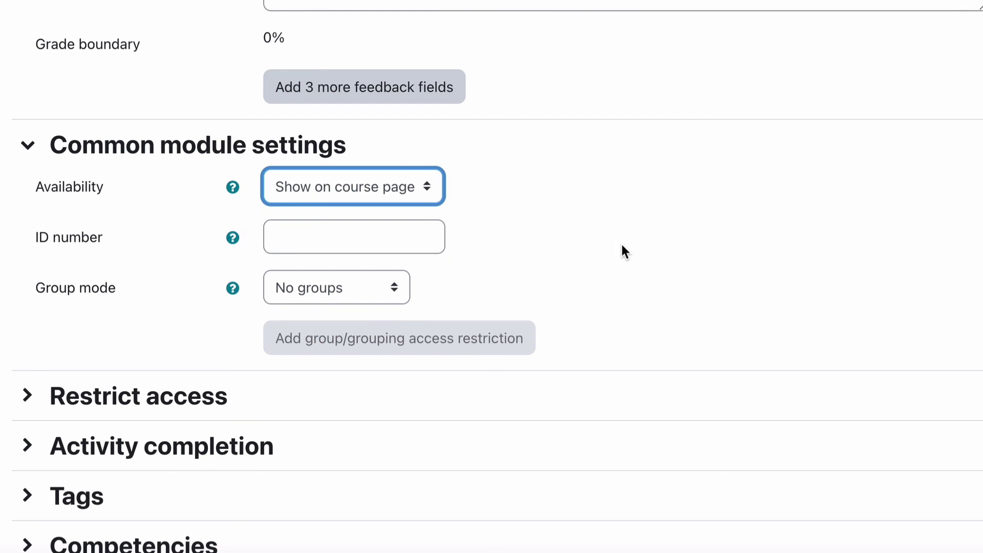
left_click(318, 241)
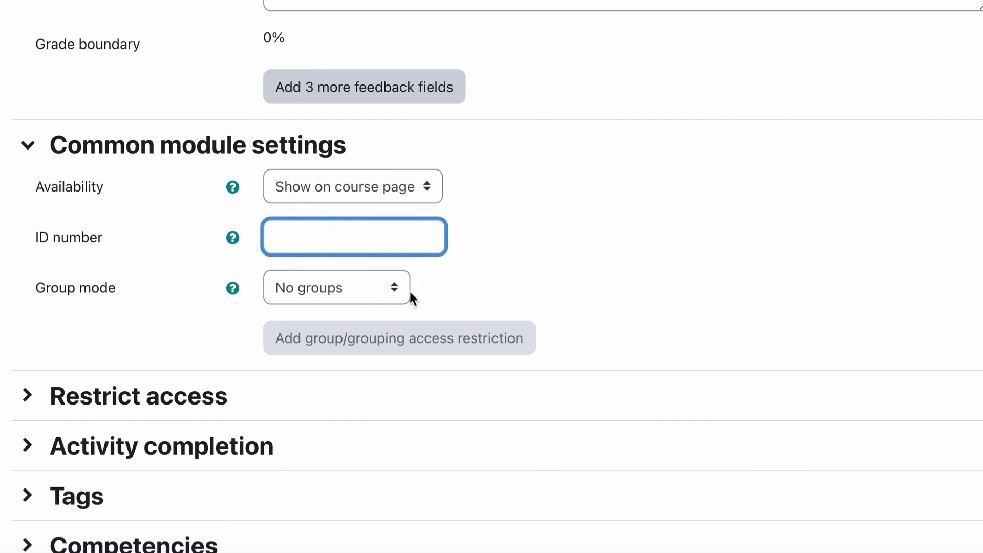
left_click(383, 291)
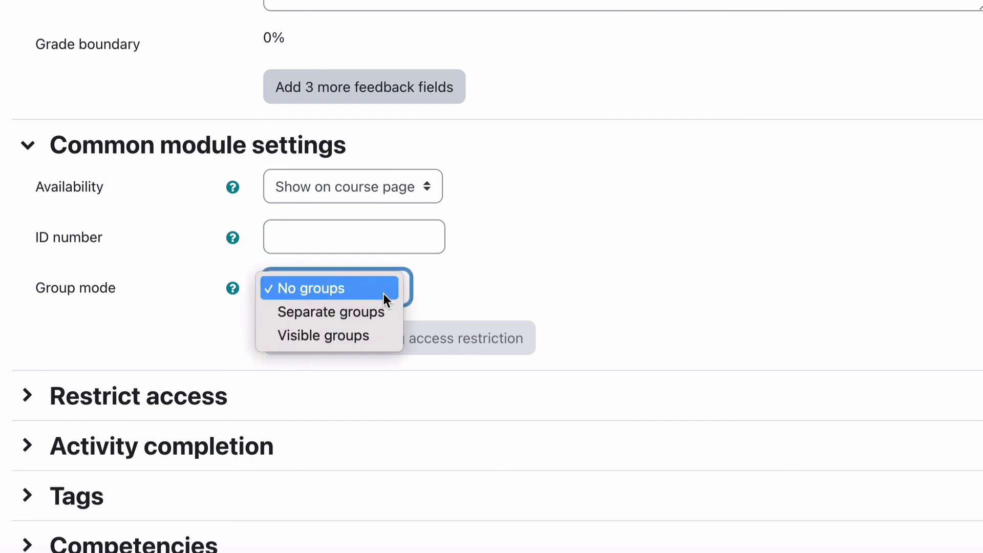
left_click(605, 227)
scroll(606, 233, "down", 4)
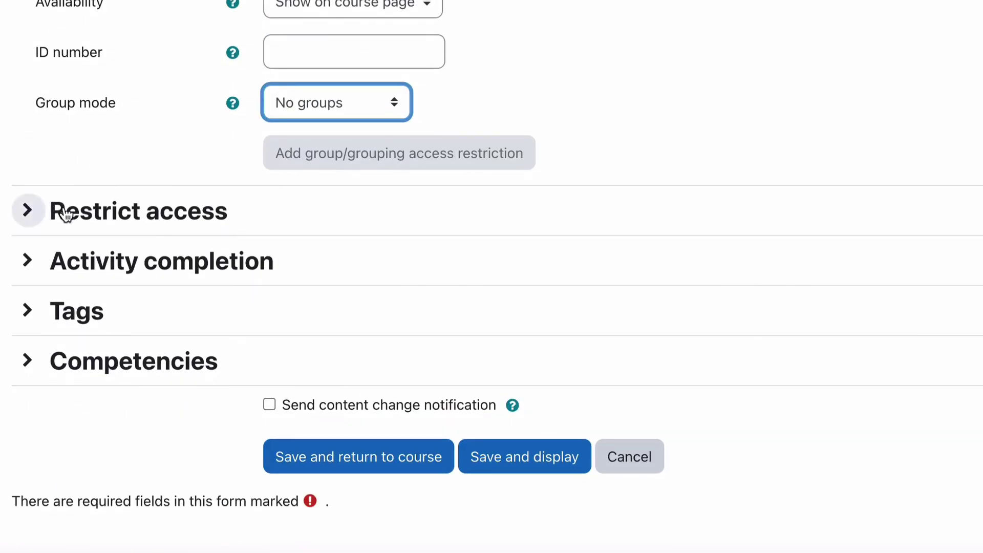
Check the Restrict access options and cancel without adding any restriction
left_click(65, 212)
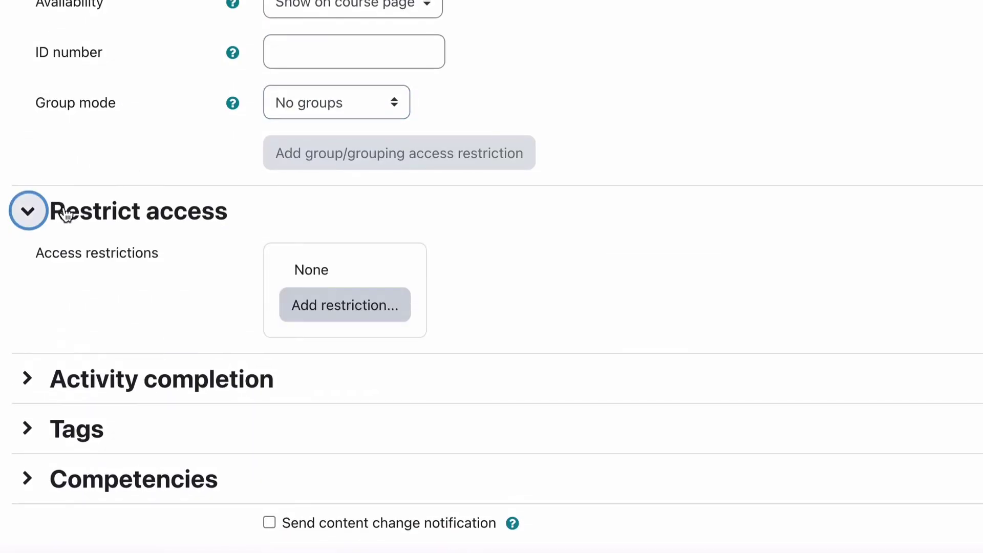
left_click(338, 307)
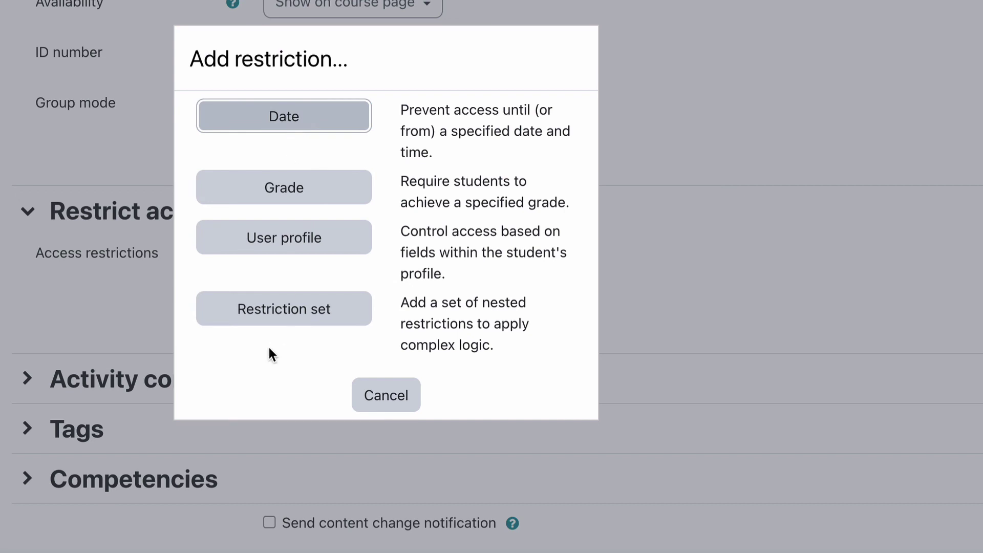
left_click(384, 405)
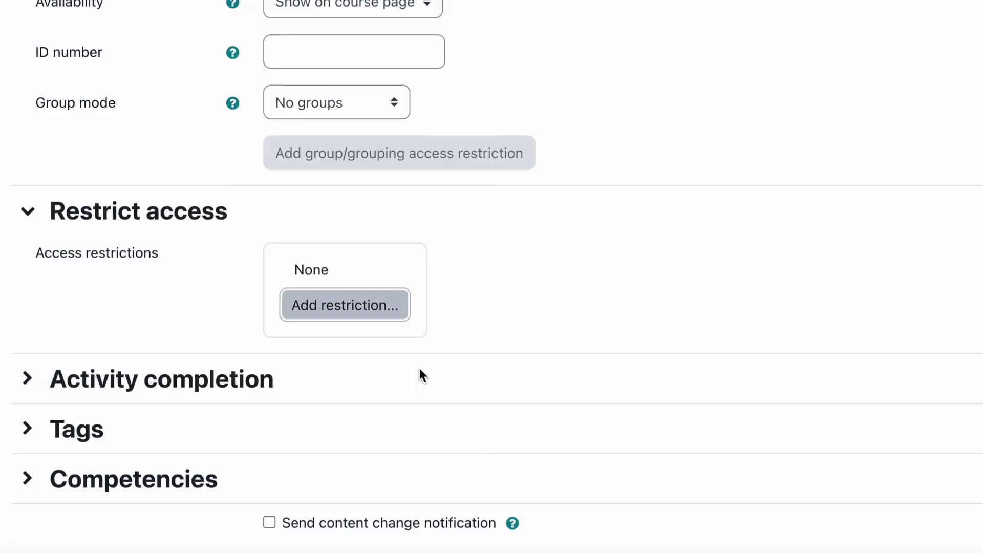
scroll(139, 333, "down", 3)
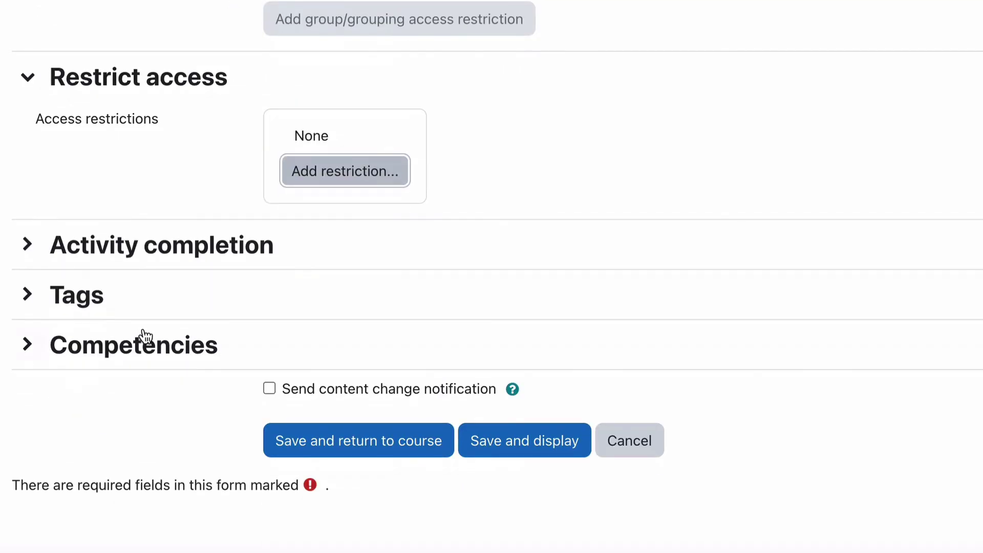
Set completion tracking to 'Show activity as complete when conditions are met', requiring a grade and passing grade
left_click(29, 246)
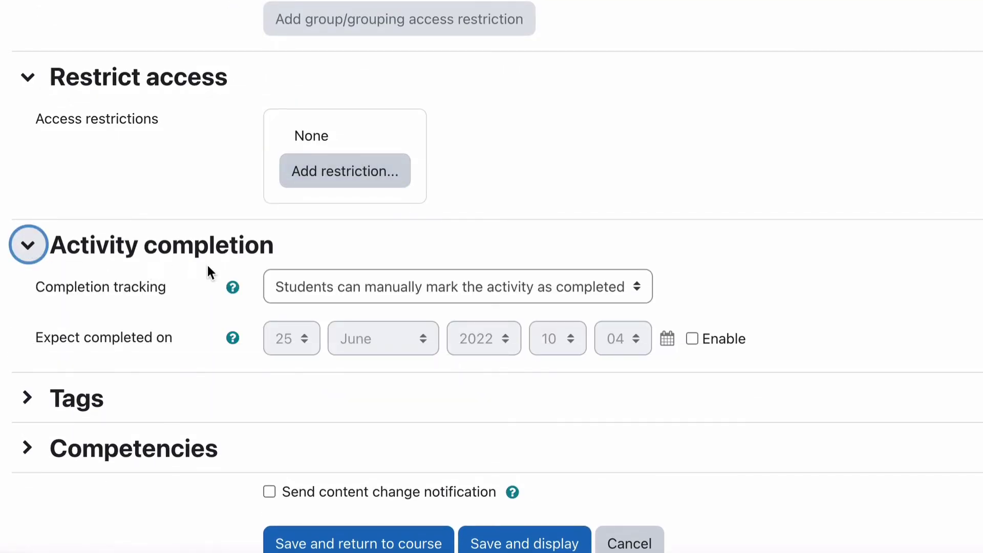
left_click(316, 283)
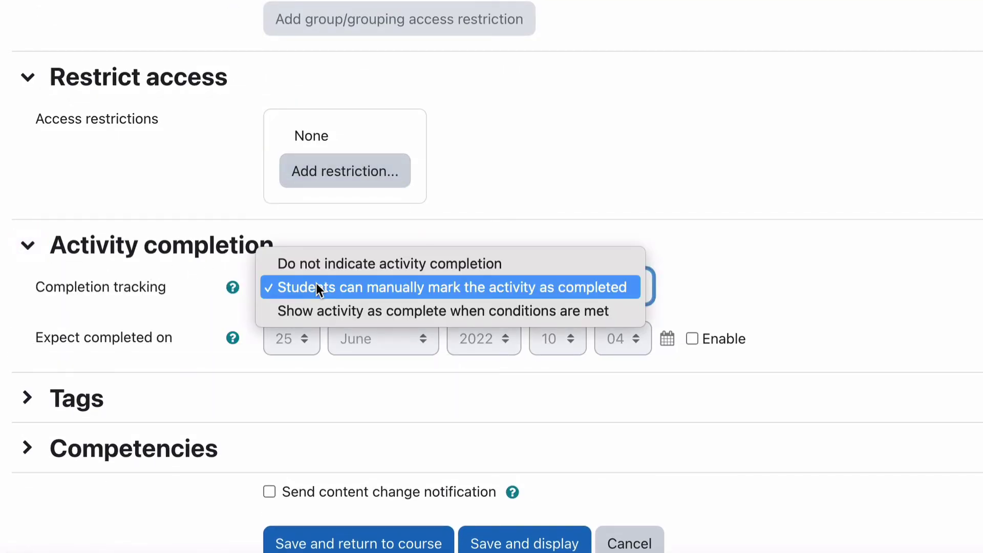
left_click(336, 305)
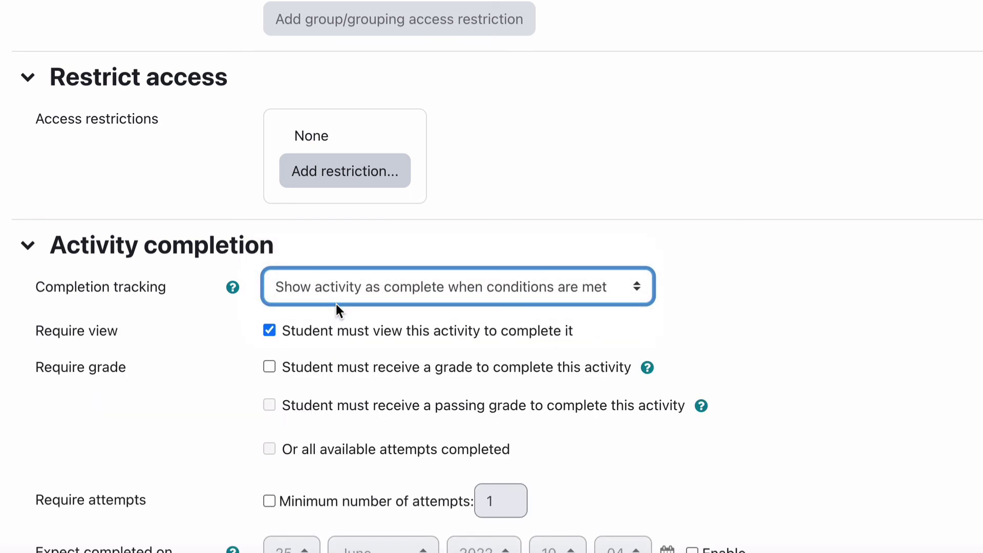
scroll(207, 370, "down", 3)
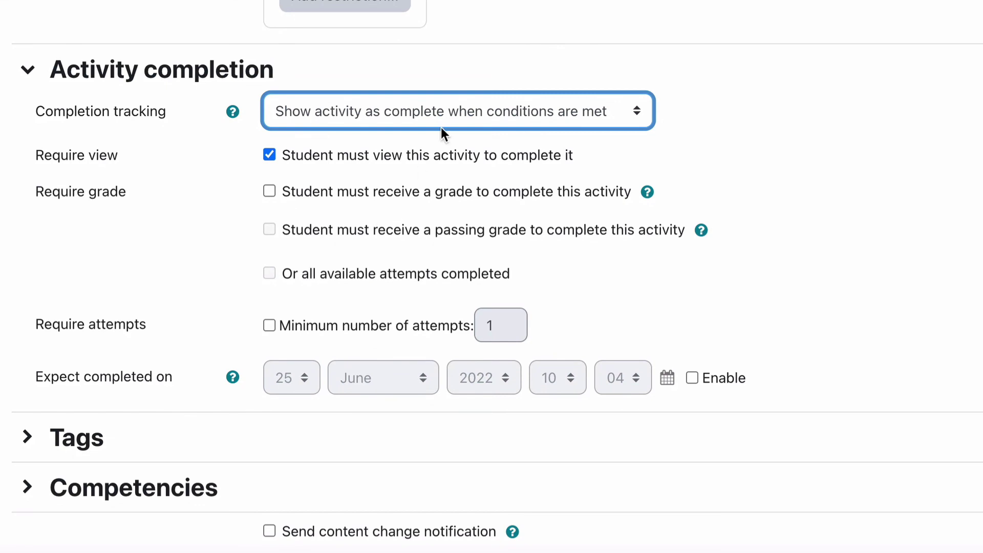
left_click(270, 192)
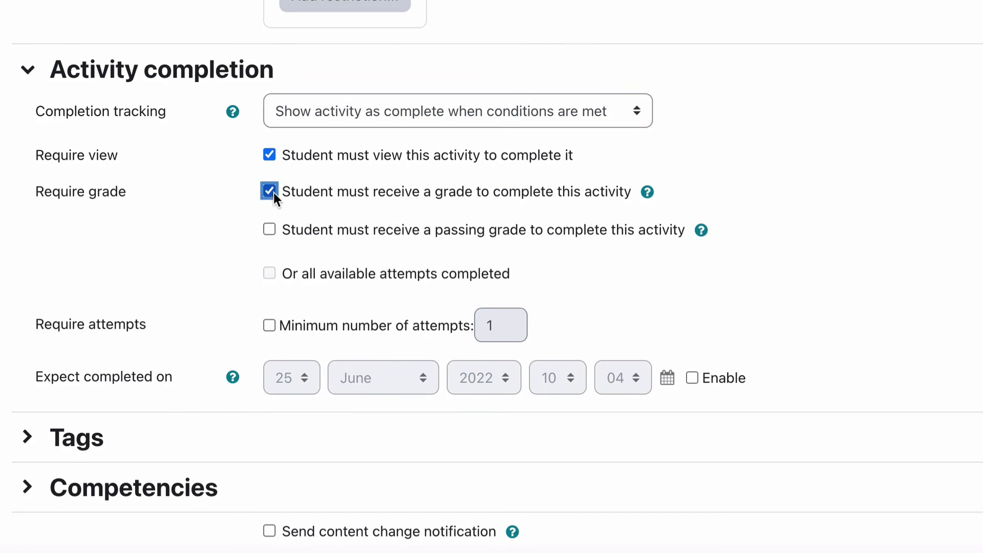
left_click(269, 229)
left_click(226, 267)
scroll(226, 267, "down", 2)
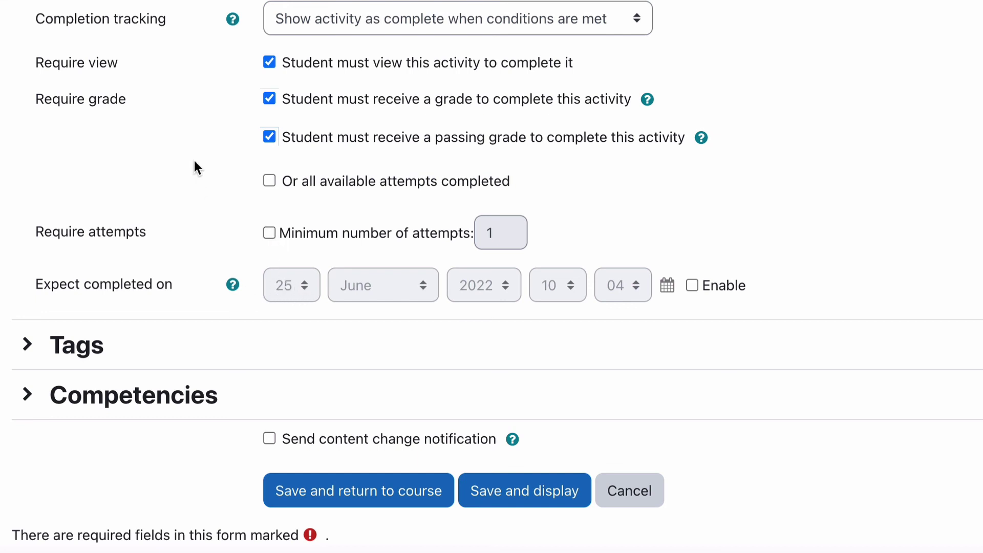
scroll(165, 149, "up", 1)
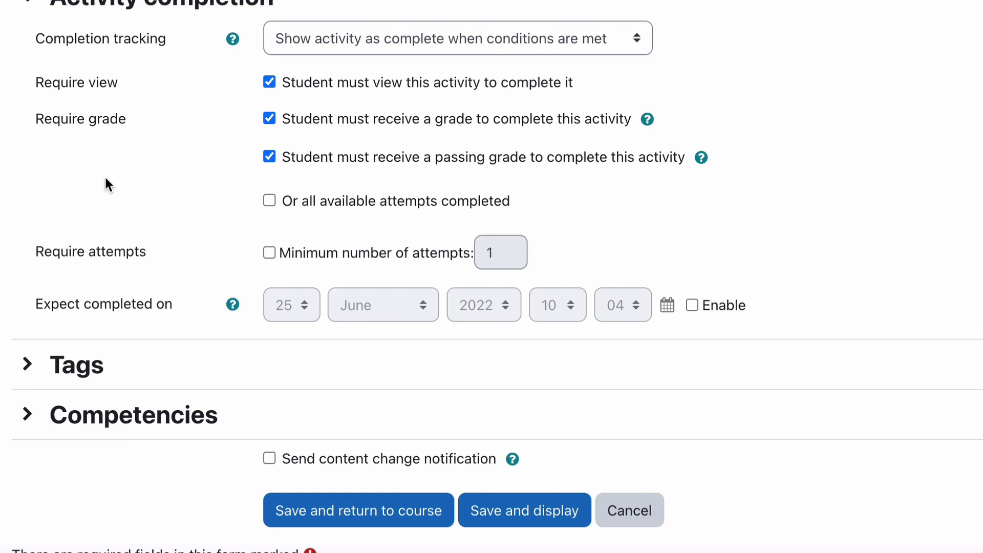
Expand the Tags and Competencies sections, then save the quiz with Save and display
scroll(105, 184, "down", 2)
left_click(32, 294)
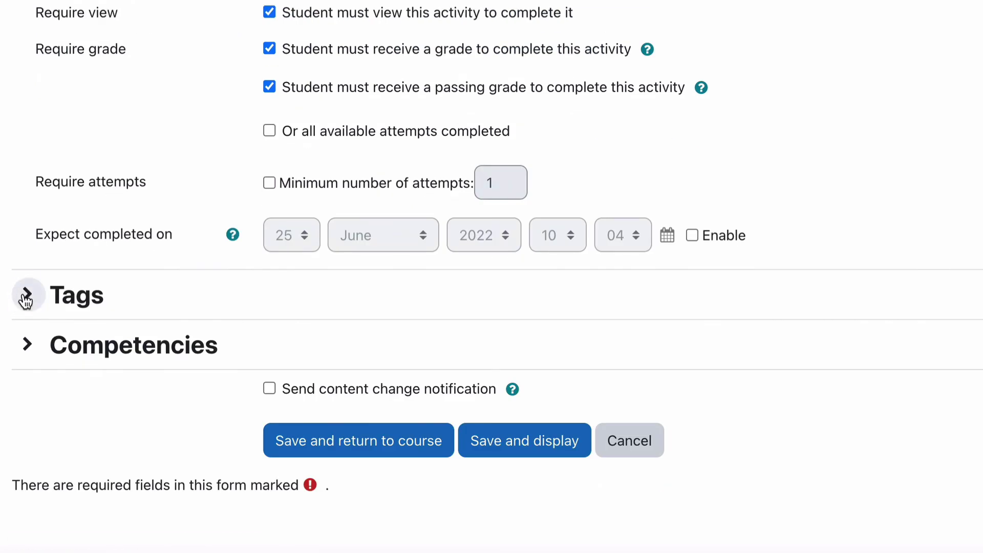
scroll(38, 303, "down", 3)
left_click(24, 350)
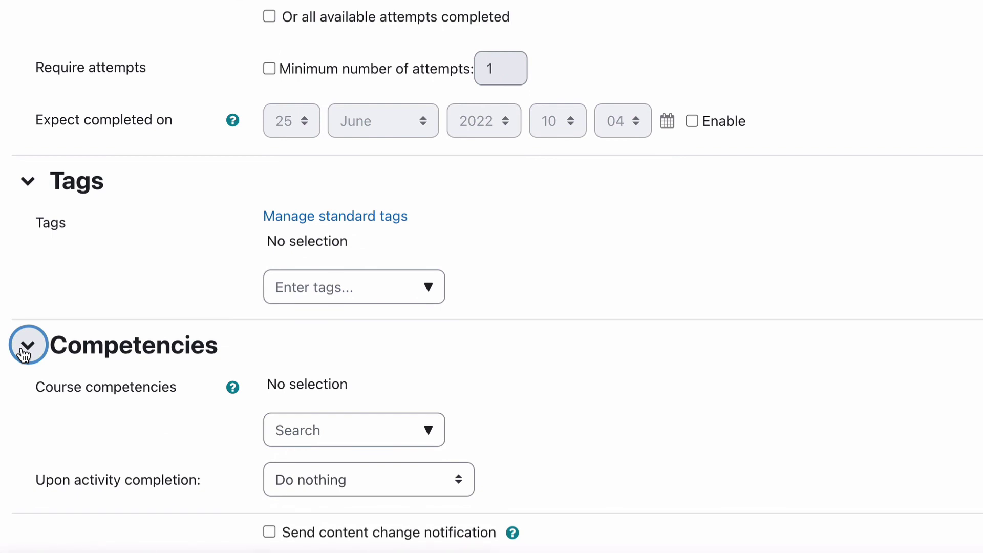
scroll(23, 352, "down", 3)
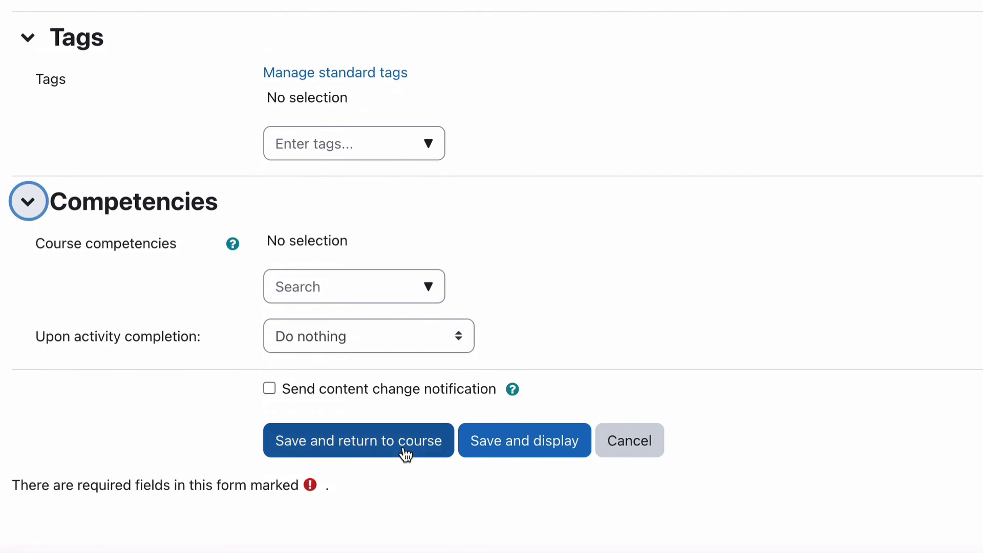
left_click(512, 447)
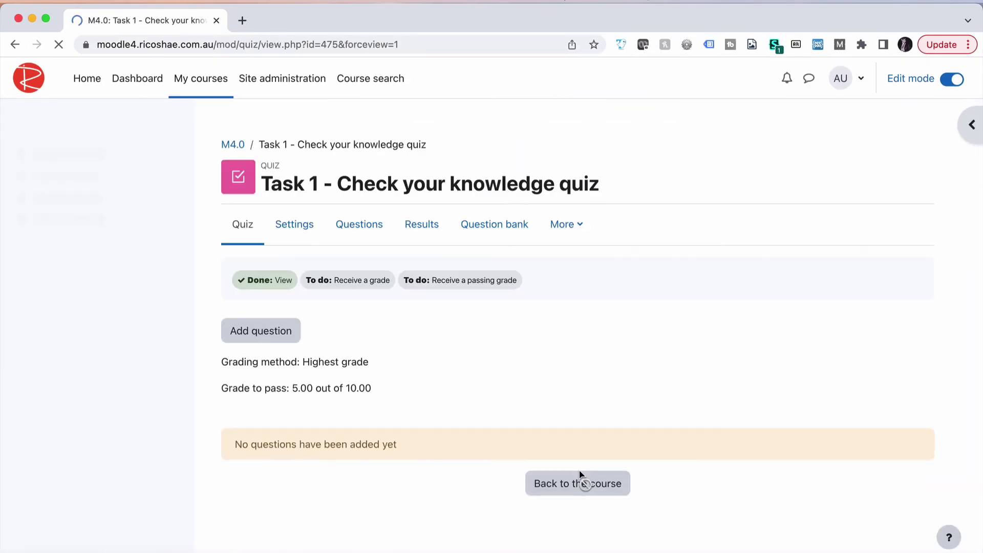